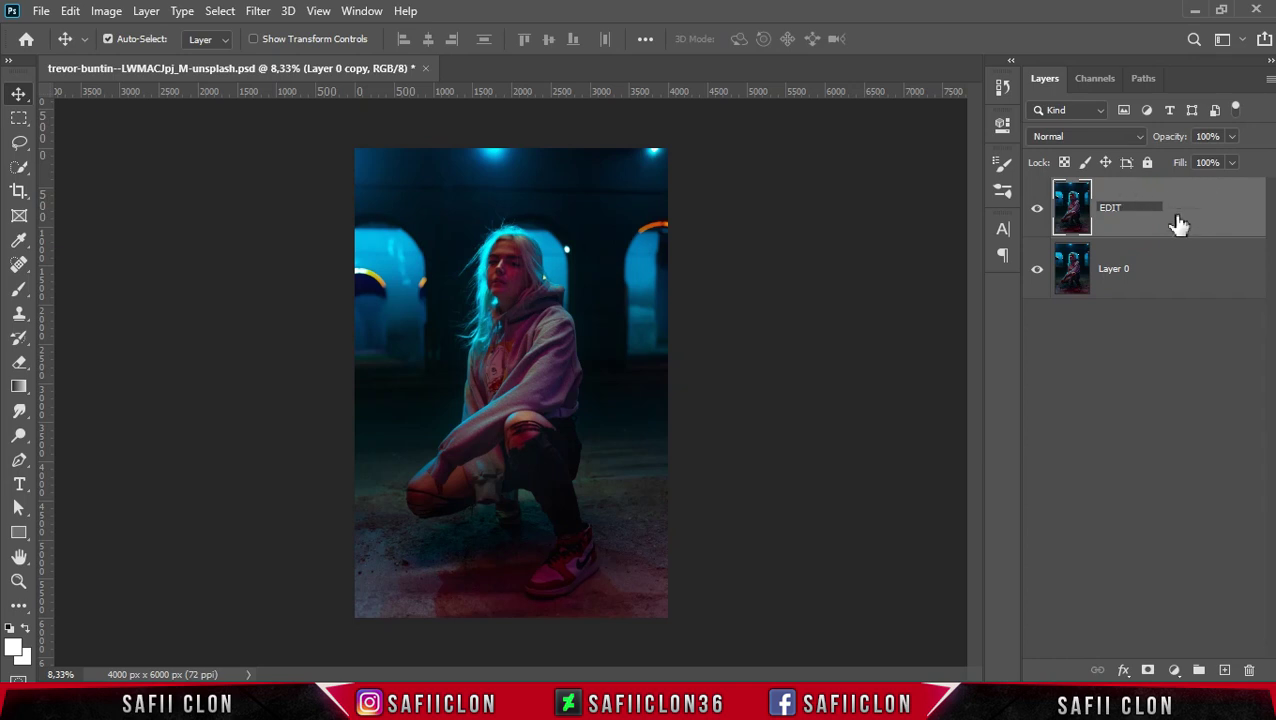
Rename the bottom photo layer, Layer 0, as ORIGINAL.
click(1115, 272)
double_click(1112, 270)
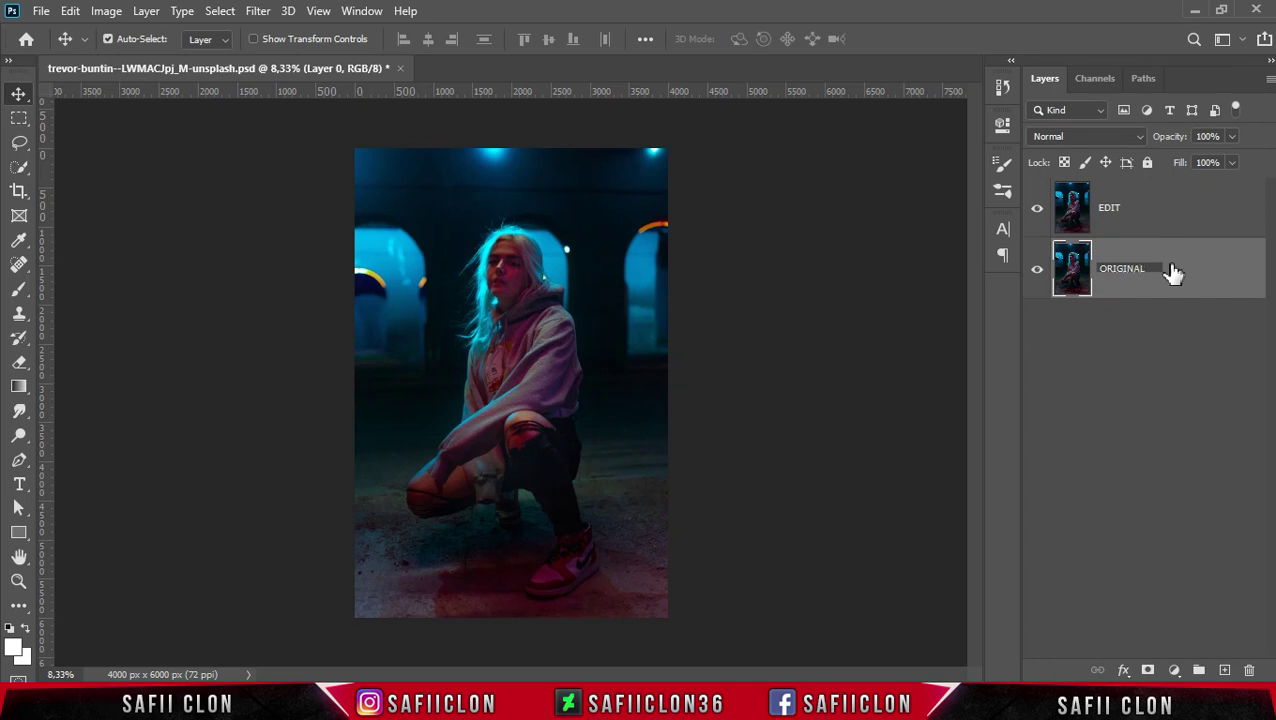
text(ORIGINAL)
click(1163, 271)
Select the EDIT layer and set up the Smudge tool with a 401 px Soft Round brush at 40% strength.
click(1163, 210)
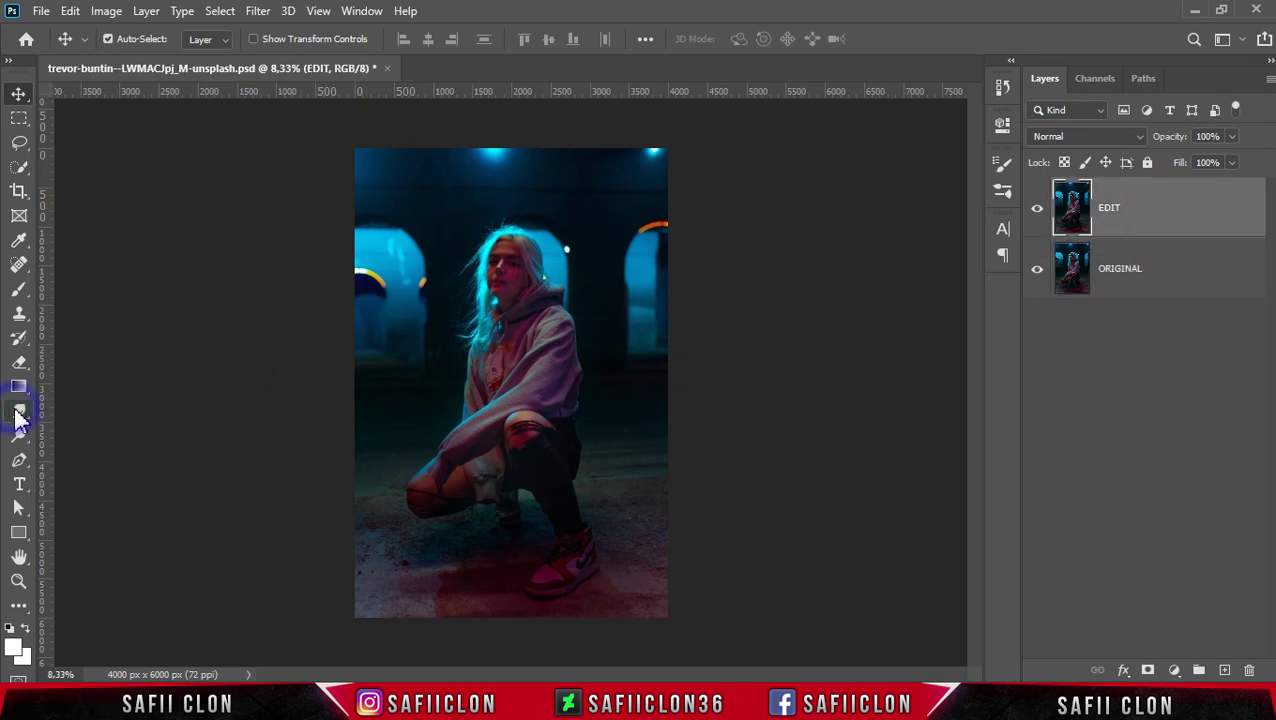
mouse_move(17, 418)
mouse_down()
mouse_move(95, 421)
mouse_move(104, 452)
mouse_up()
click(105, 450)
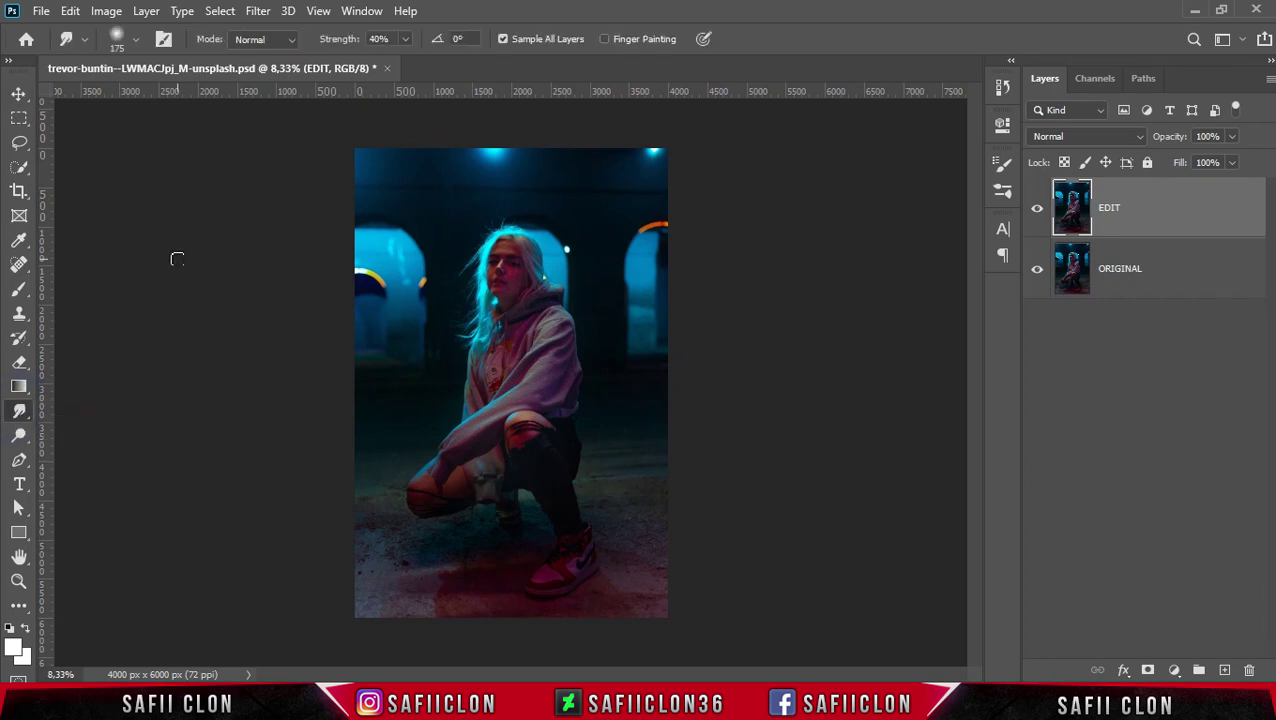
click(138, 42)
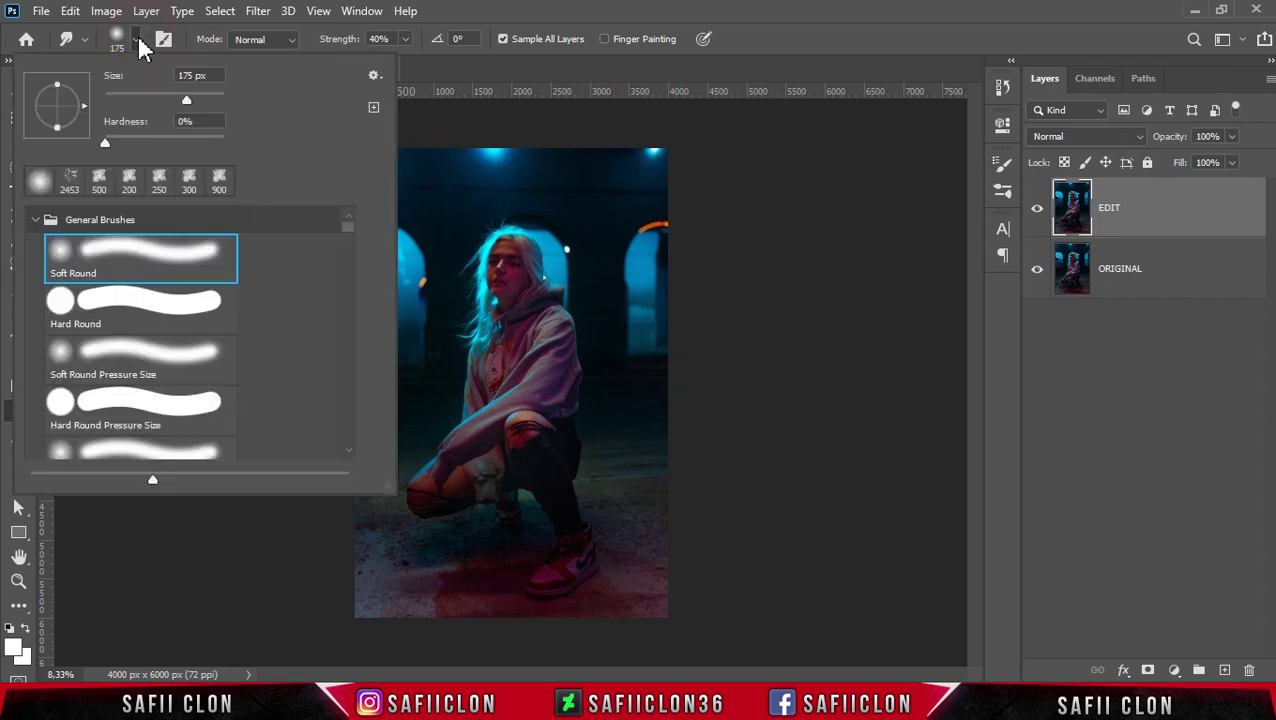
click(159, 250)
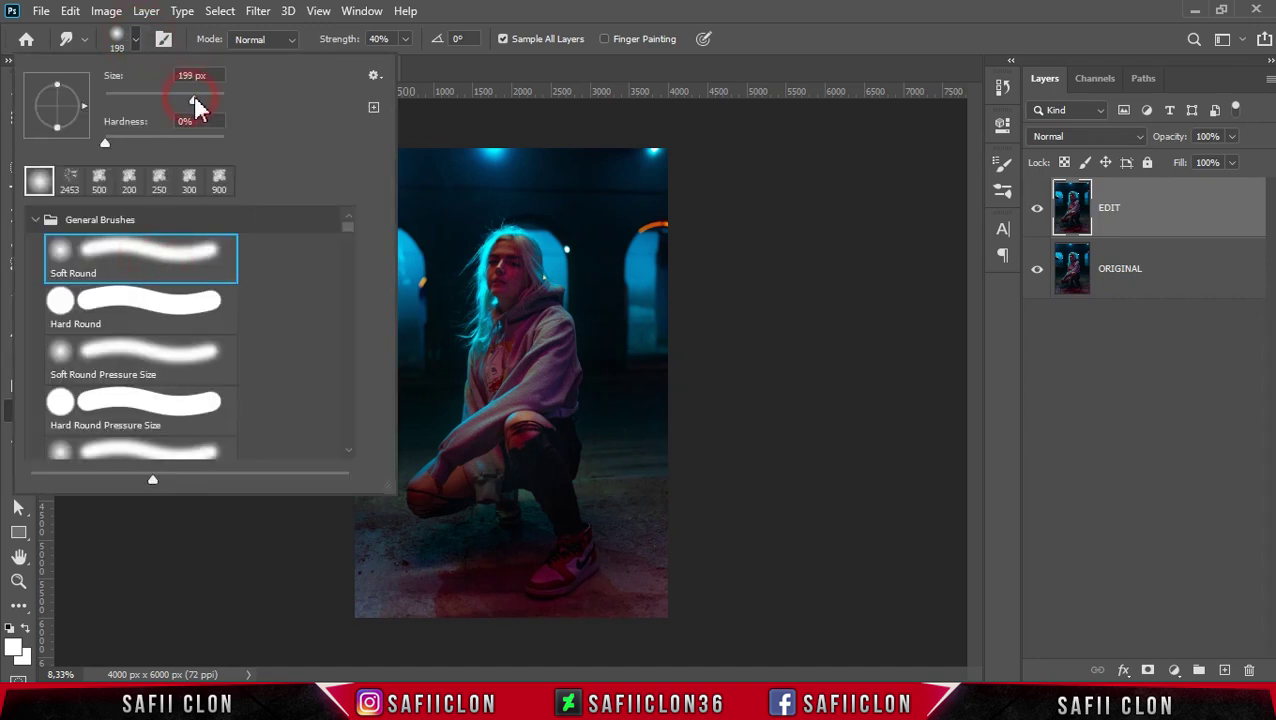
click(137, 42)
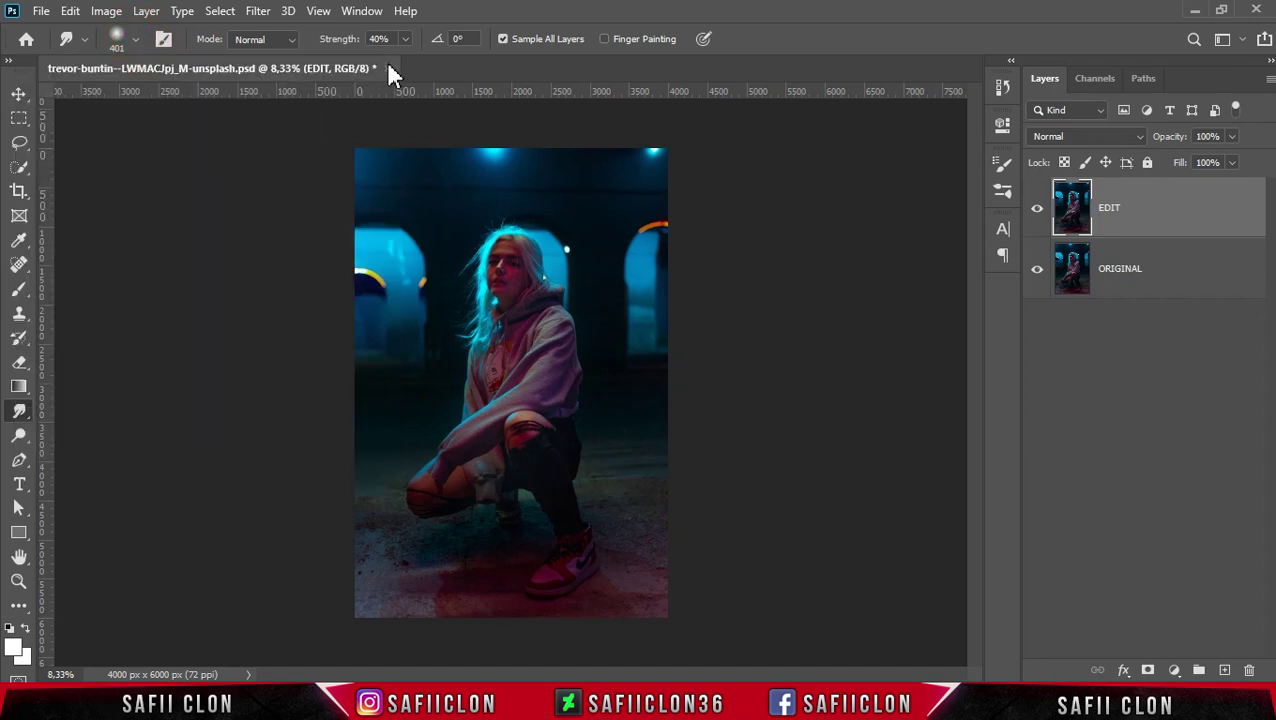
click(405, 40)
click(406, 39)
Enlarge the Smudge brush to 500 px and smear the face horizontally to the right at eye level.
key(ctrl+plus)
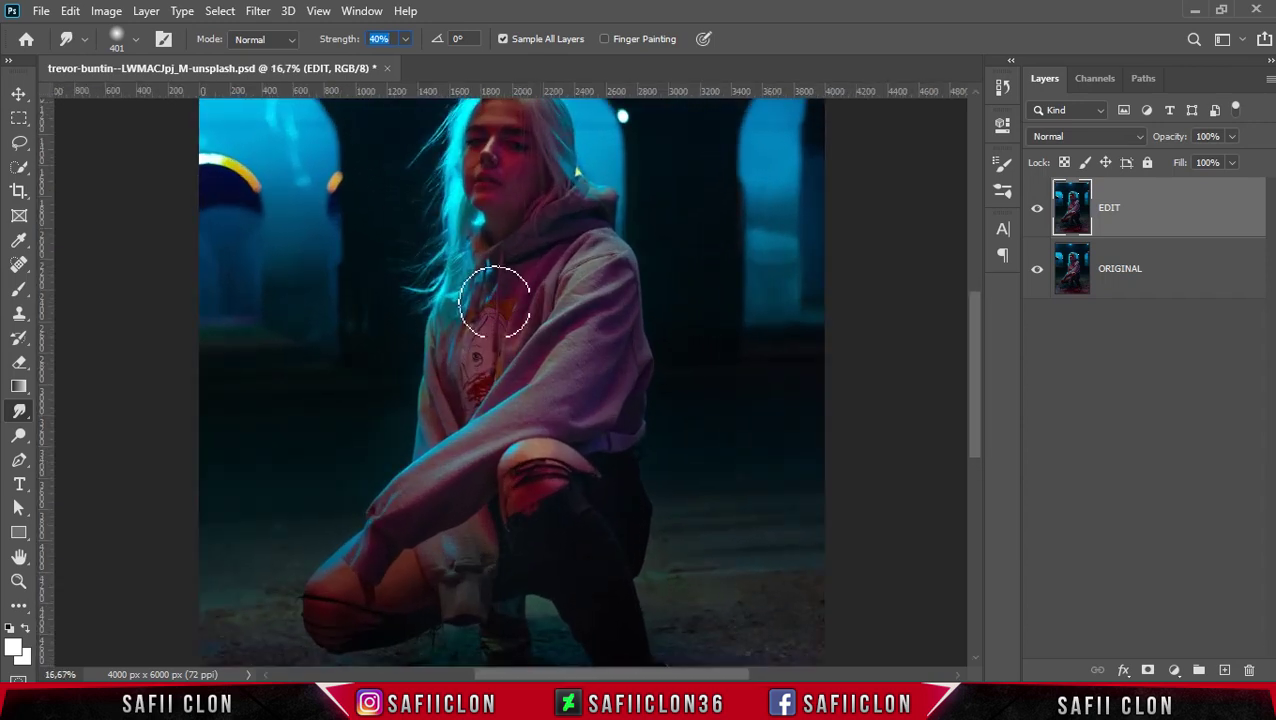
drag(974, 356, 978, 306)
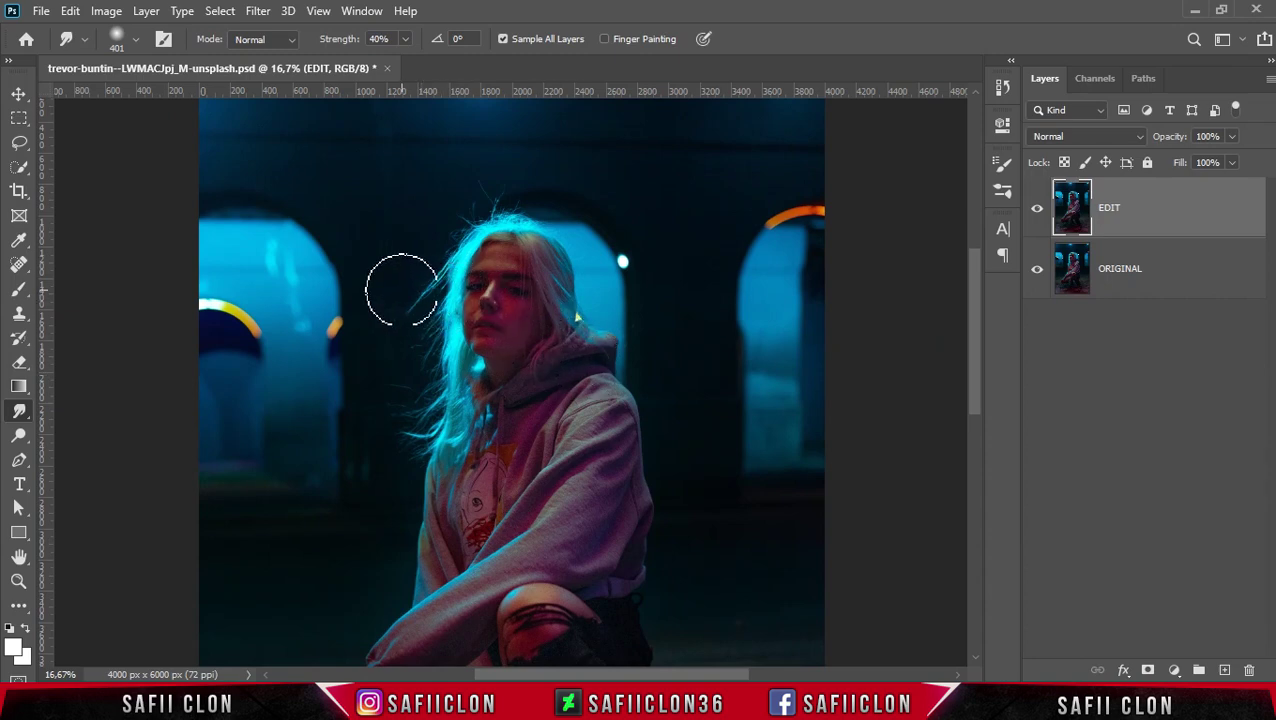
key(bracketright)
key(bracketright)
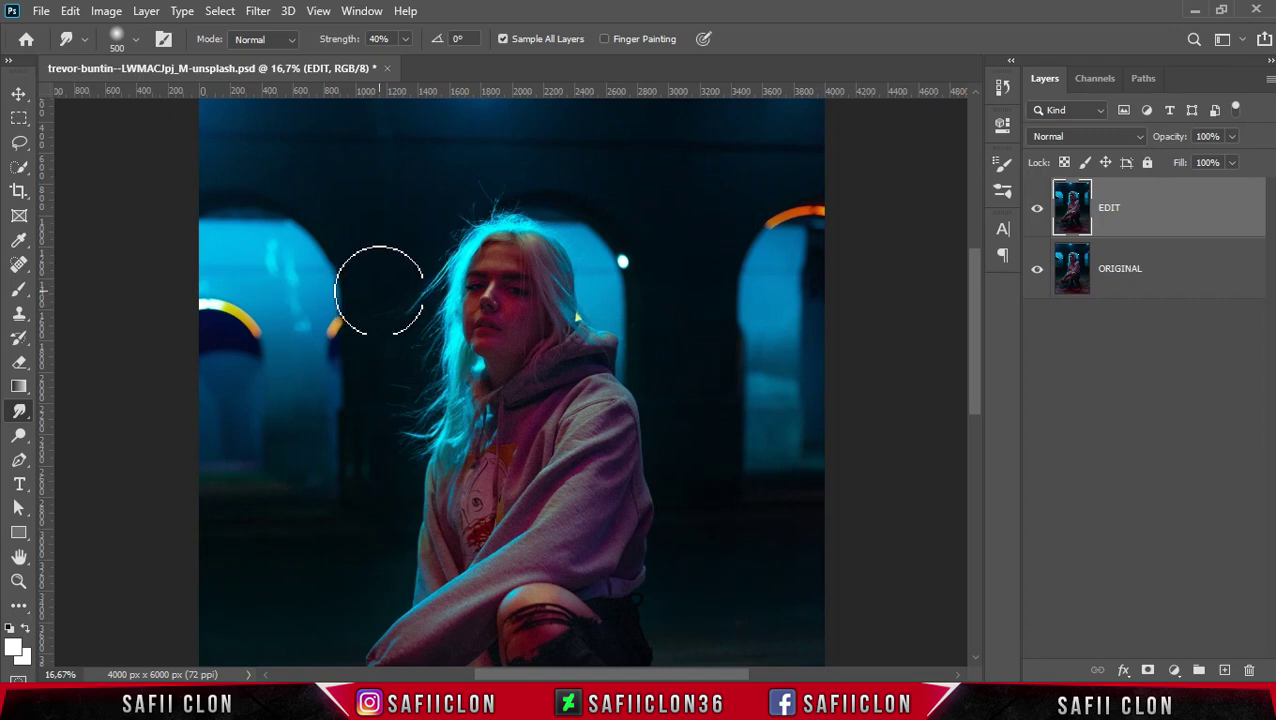
drag(383, 290, 631, 296)
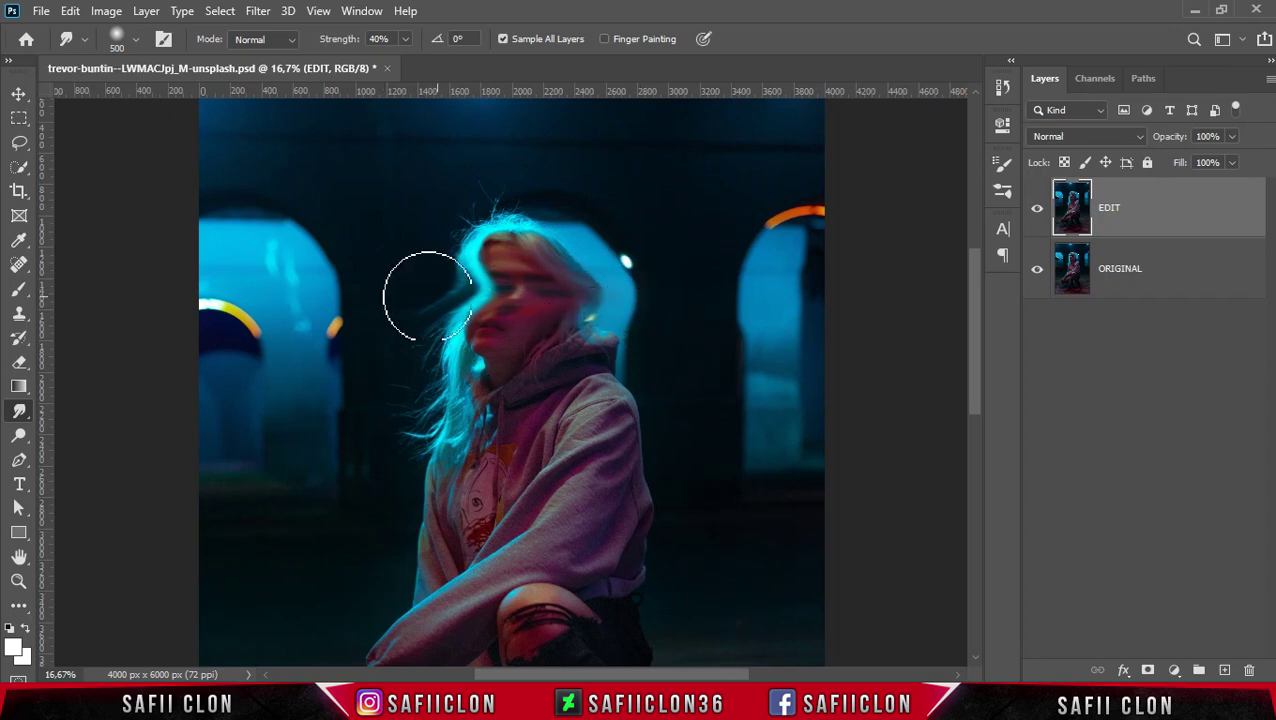
Reduce the Smudge brush to 400 px and stretch the face further right with repeated strokes from the hair's left side.
key(bracketleft)
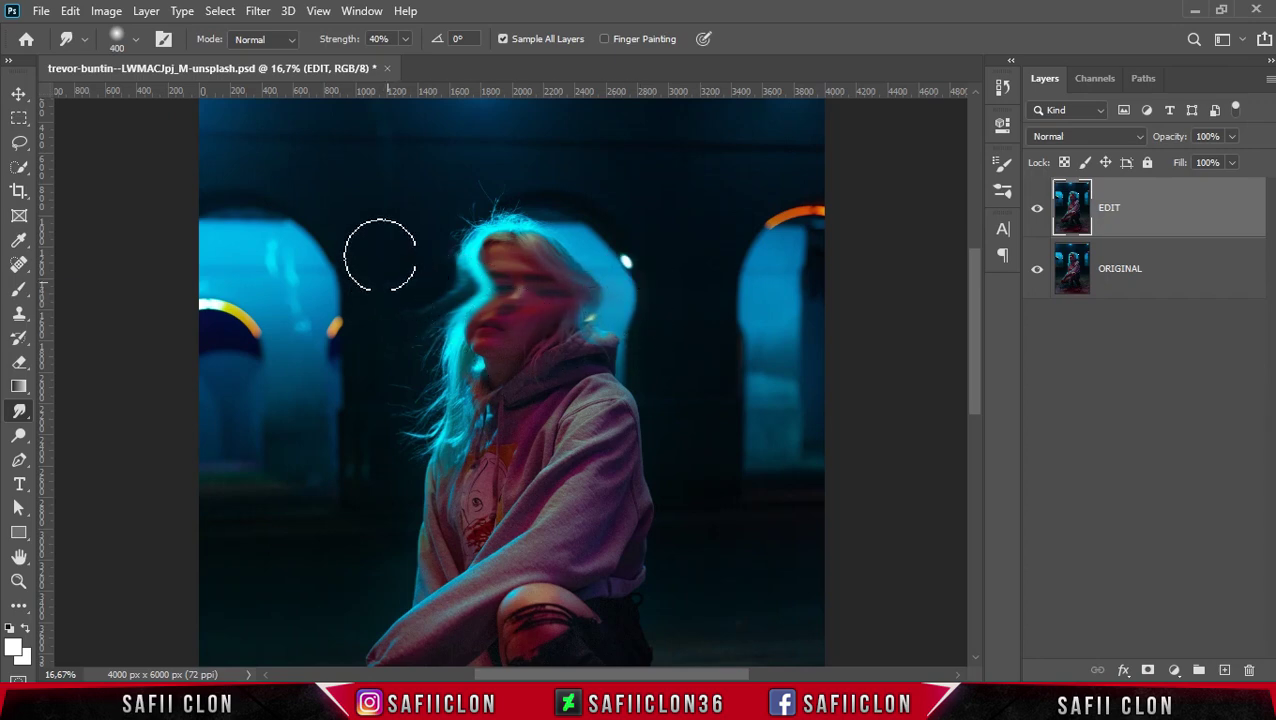
click(137, 41)
drag(207, 100, 205, 101)
click(138, 42)
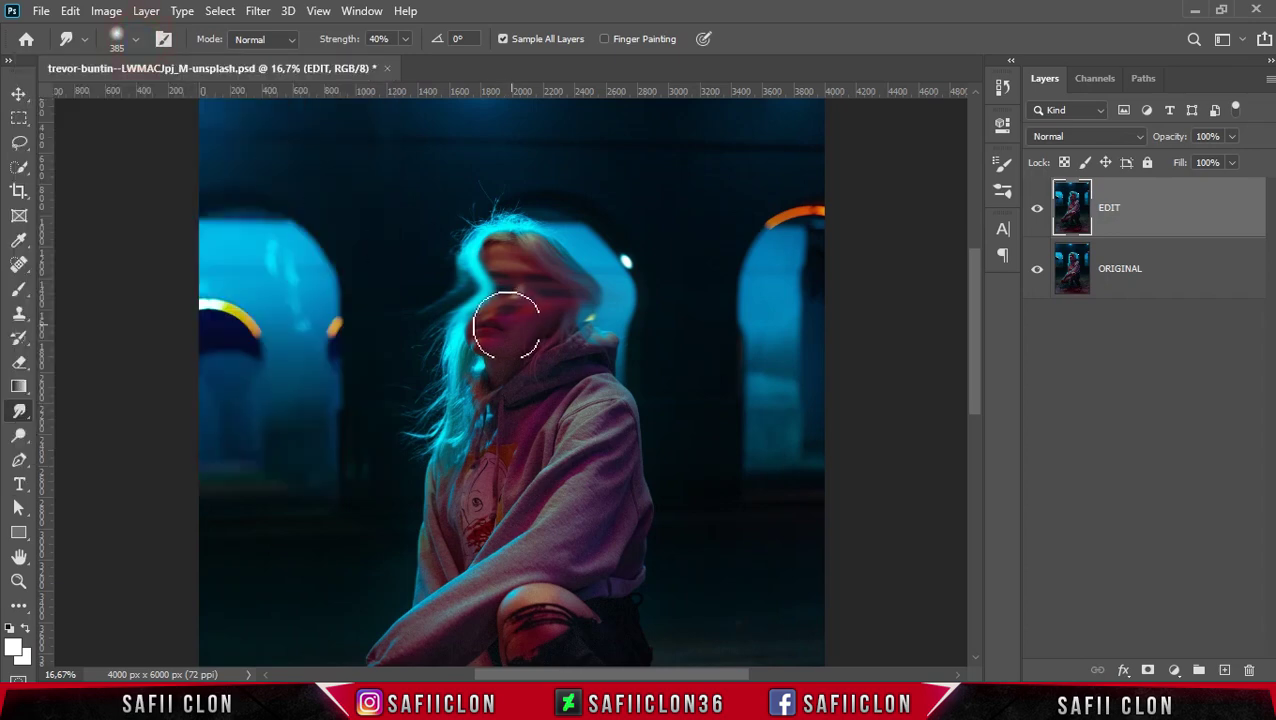
key(bracketleft)
key(bracketright)
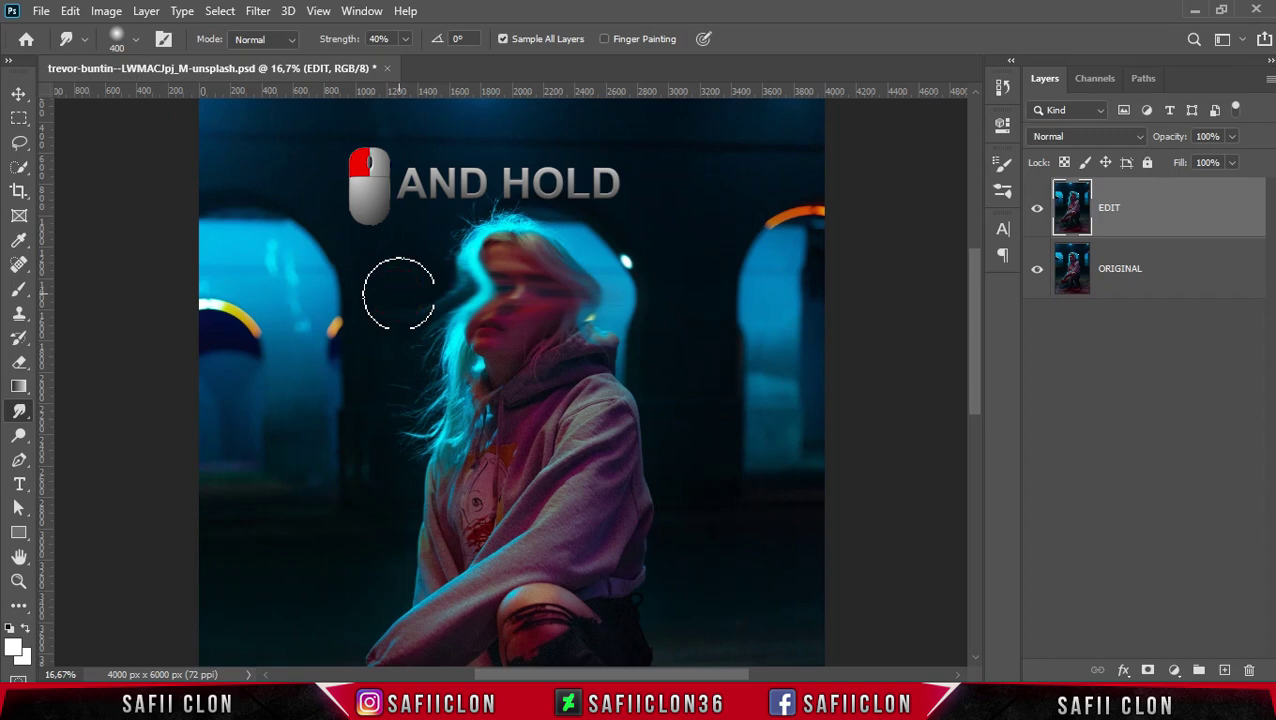
mouse_move(400, 293)
mouse_down()
mouse_move(632, 285)
mouse_move(636, 296)
mouse_up()
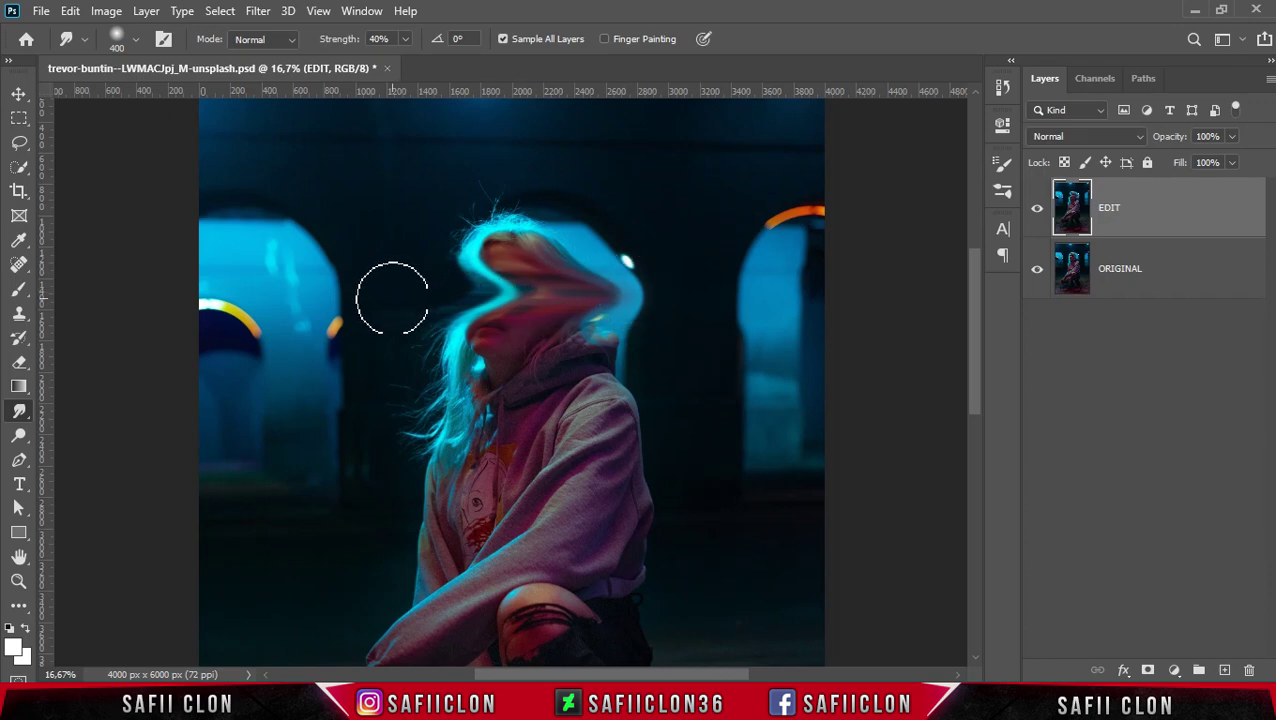
drag(400, 293, 641, 291)
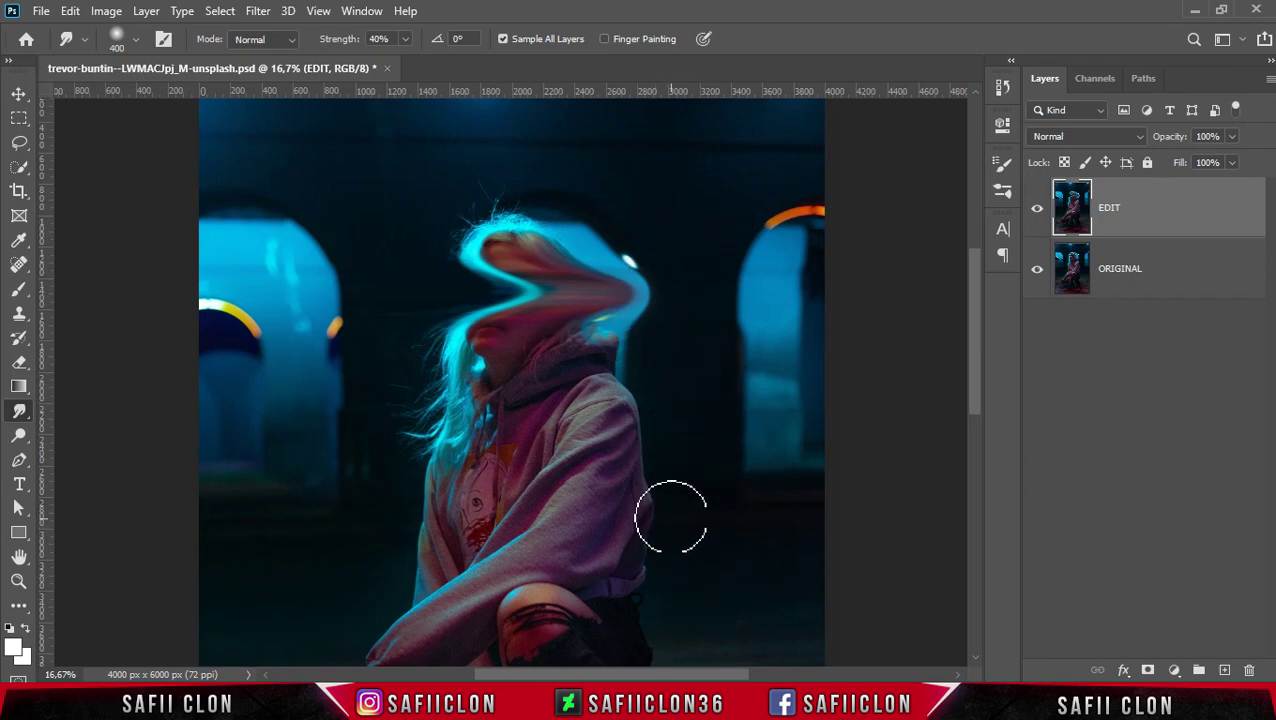
Smear the hoodie's torso leftward with a 500 px Smudge brush, and extend the stretched tip with a 300 px brush.
key(bracketright)
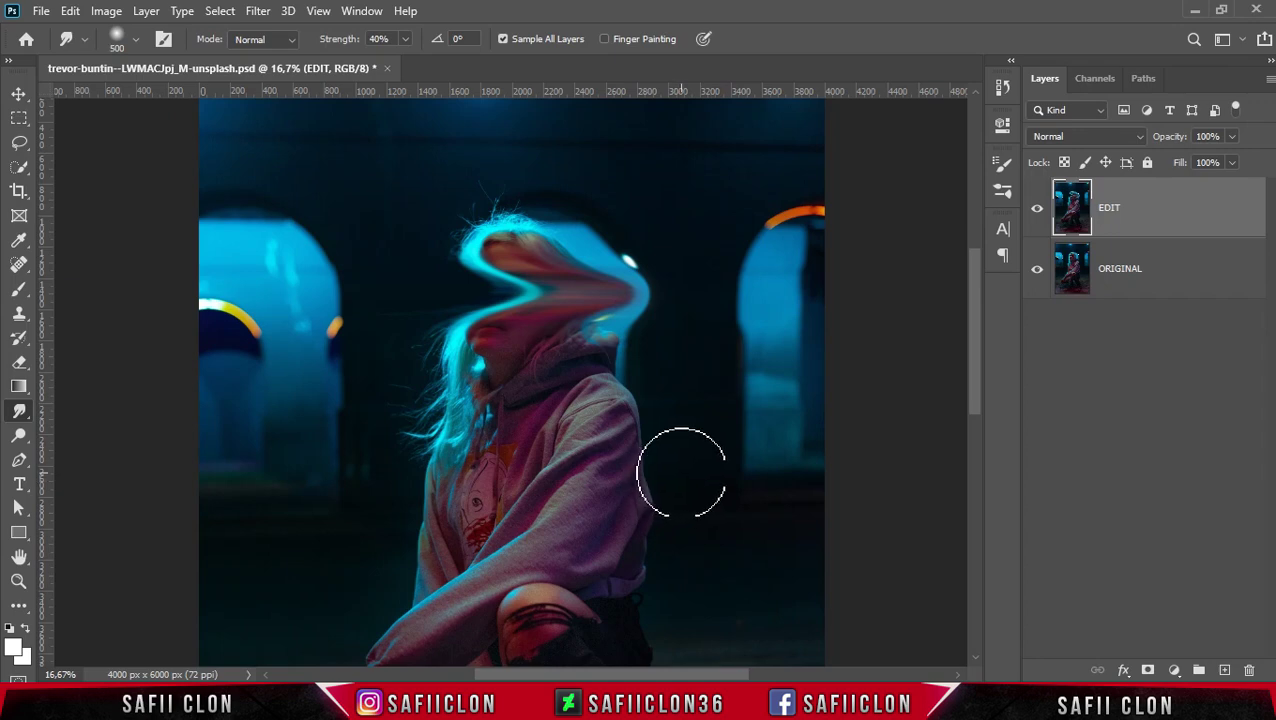
click(685, 473)
drag(685, 473, 615, 470)
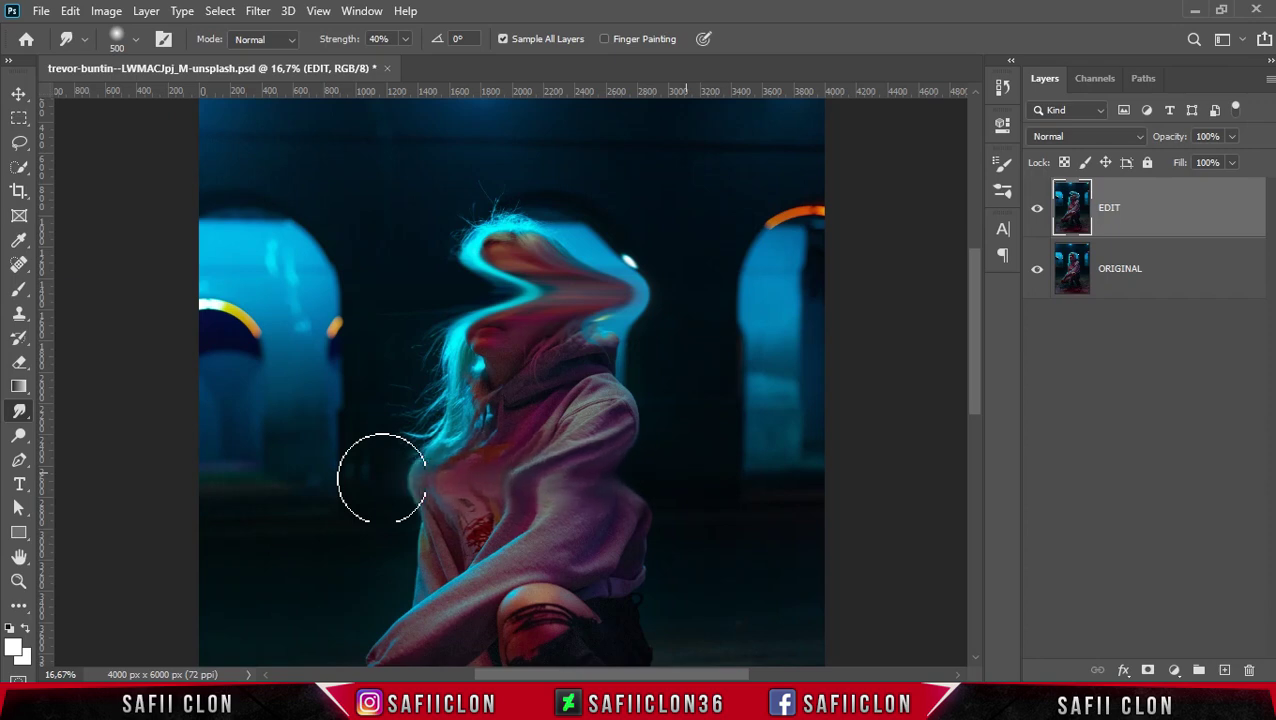
key(bracketleft)
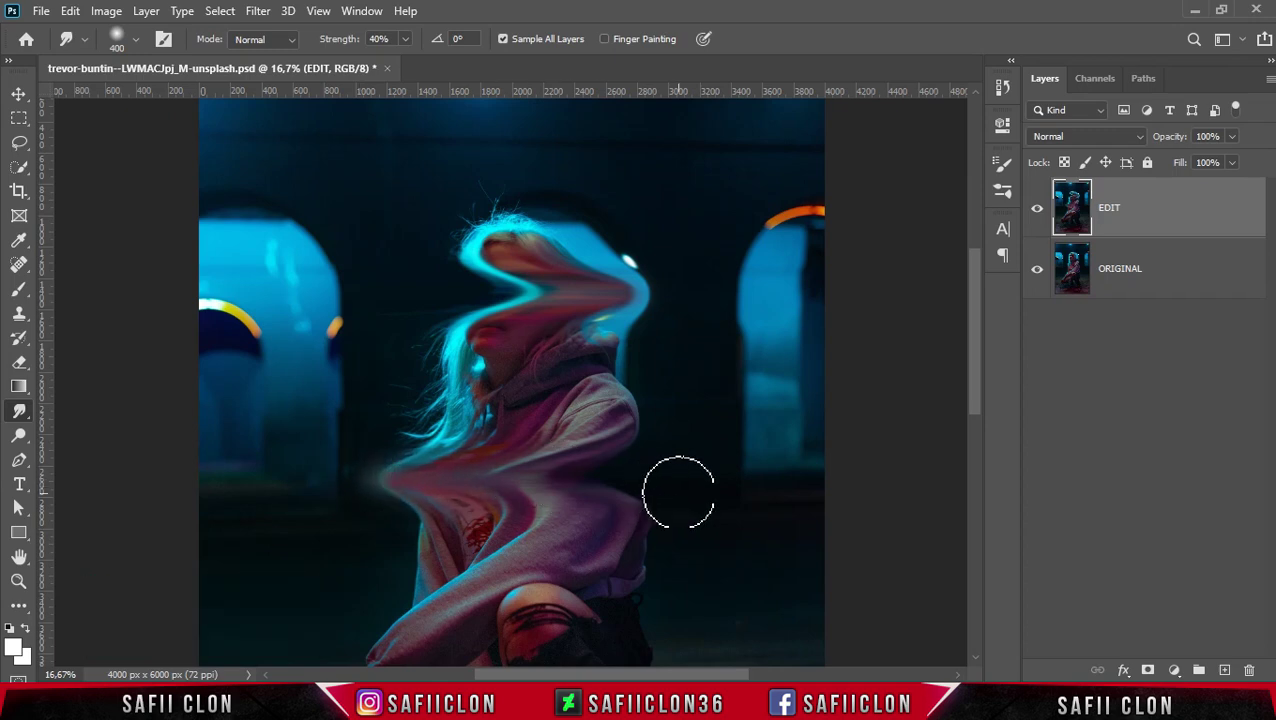
key(bracketleft)
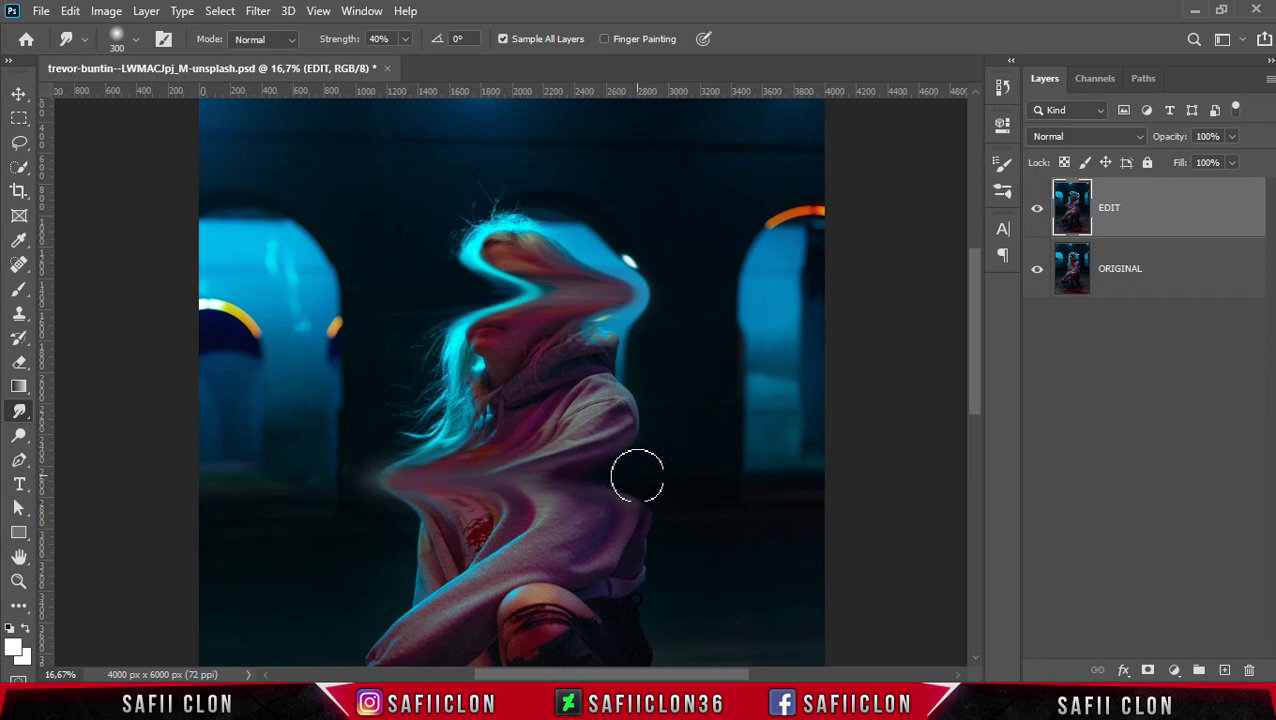
drag(644, 471, 350, 483)
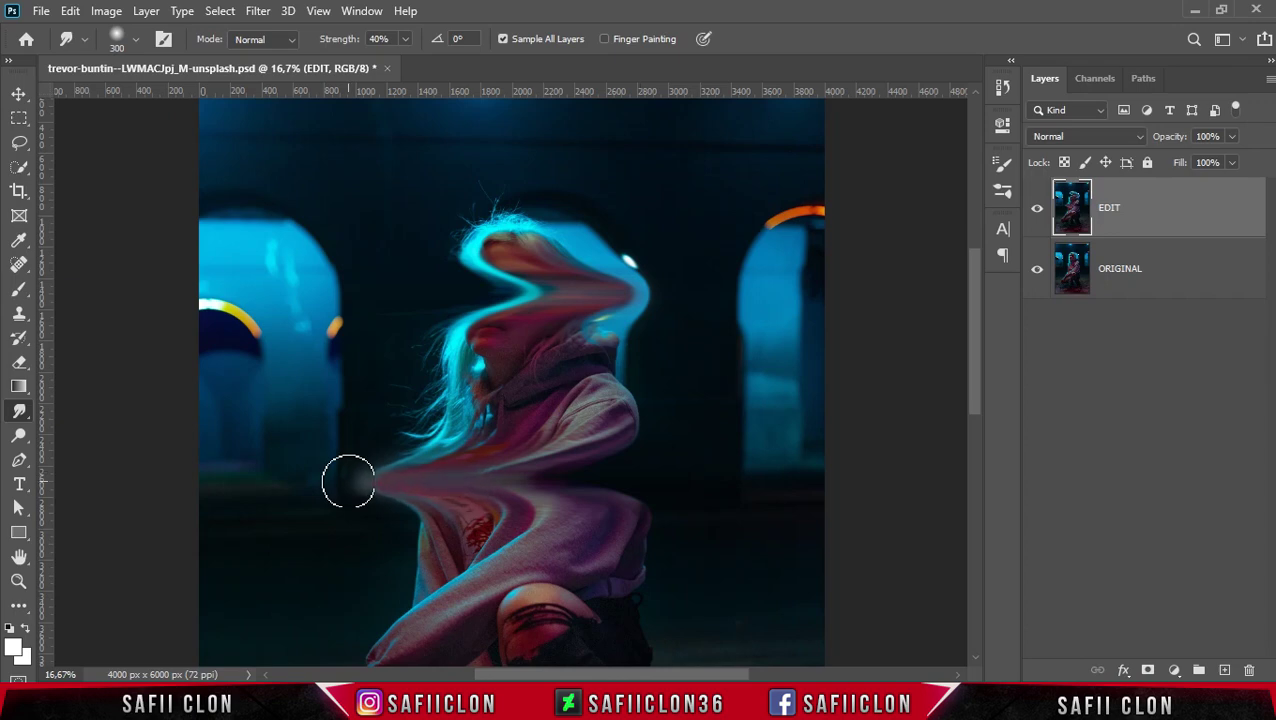
Set the Smudge strength to 50% and check the smeared face and torso against the whole figure.
scroll(667, 456, down, 5)
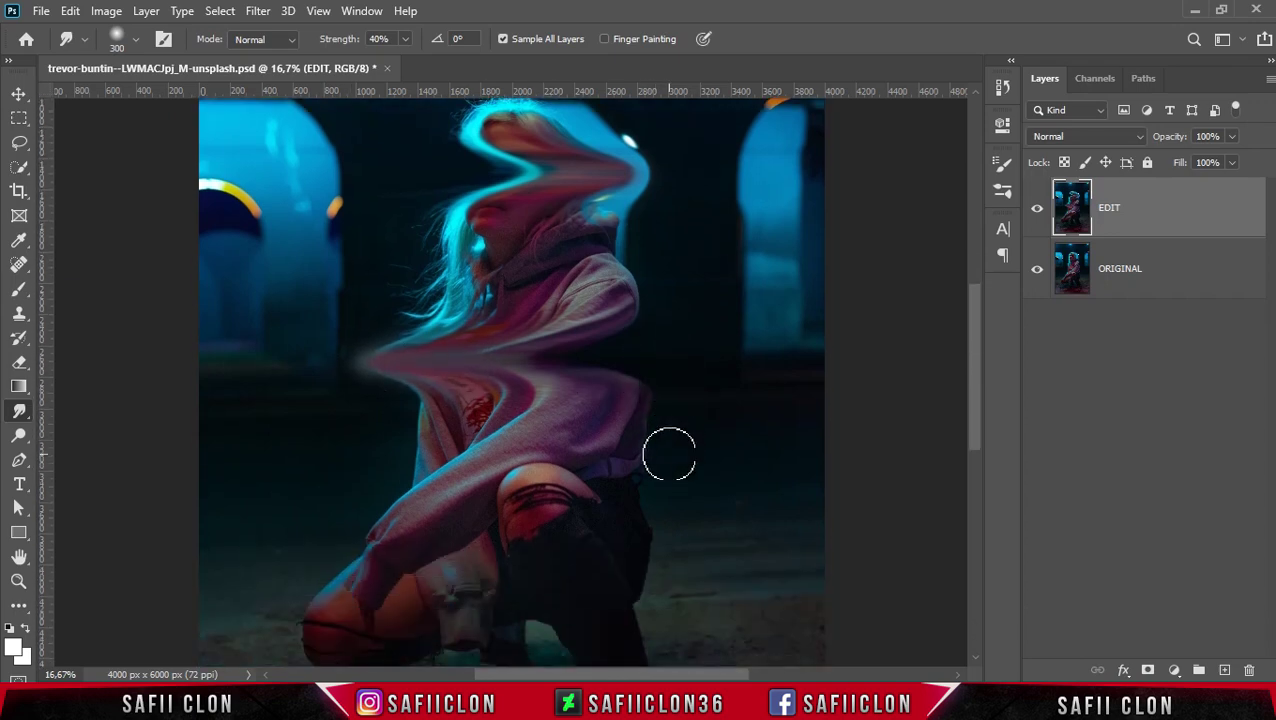
scroll(669, 455, up, 2)
key(5)
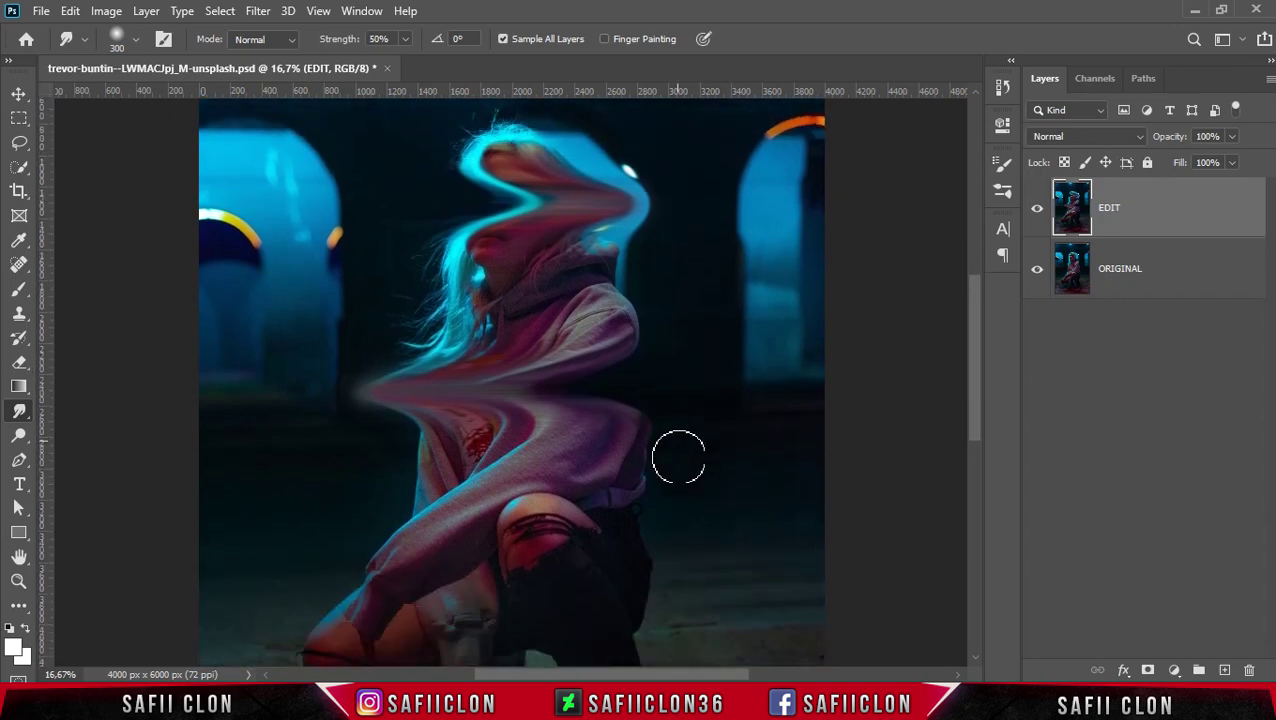
scroll(679, 457, down, 5)
scroll(679, 458, up, 5)
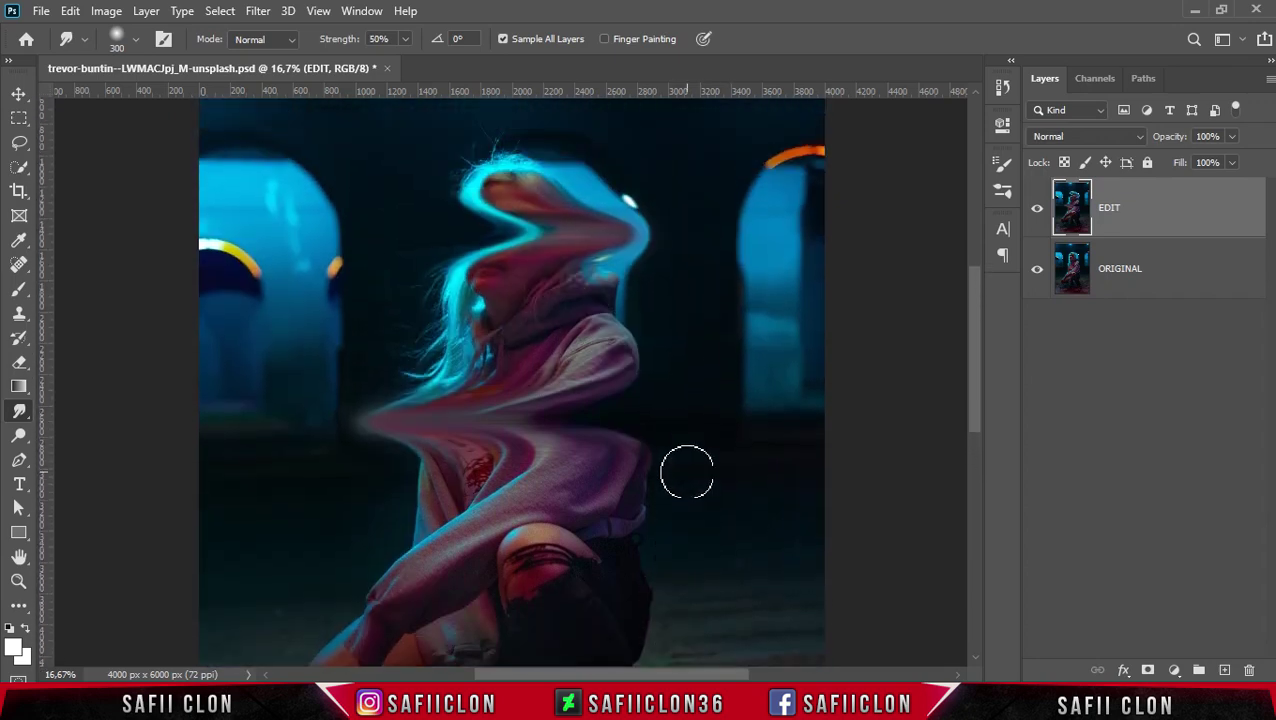
key(ctrl+minus)
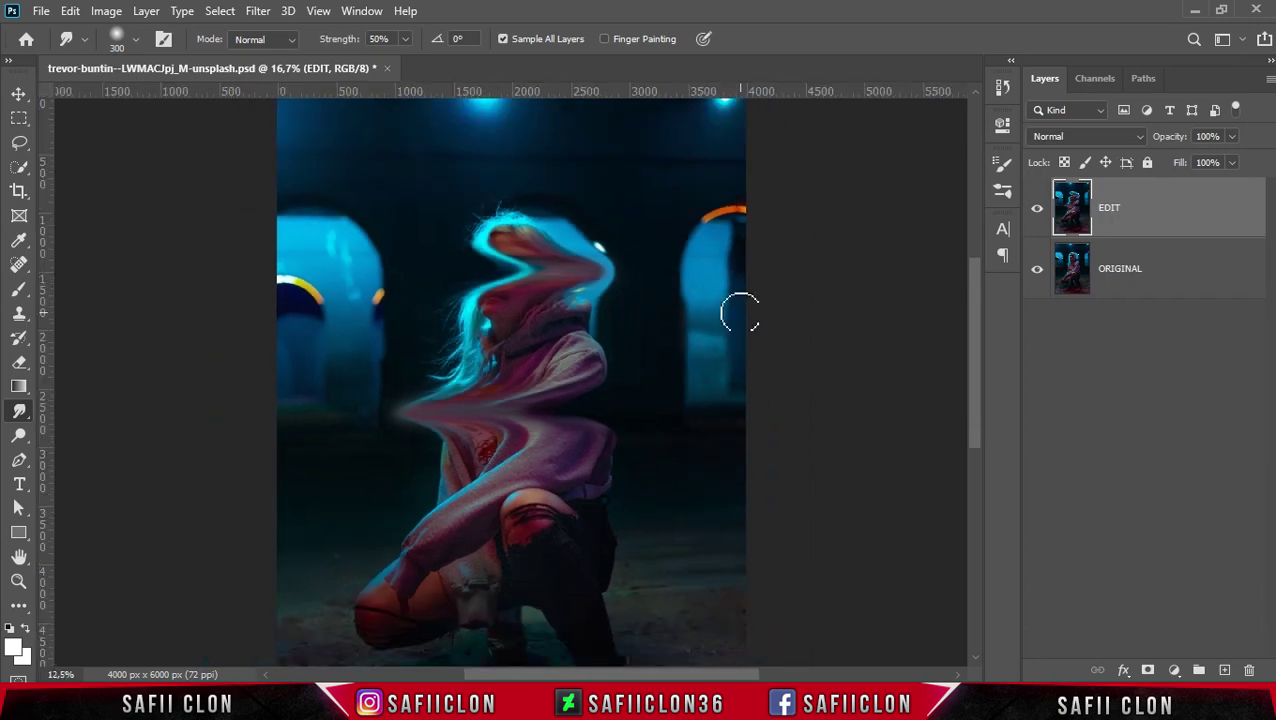
key(ctrl+minus)
key(ctrl+plus)
key(ctrl+plus)
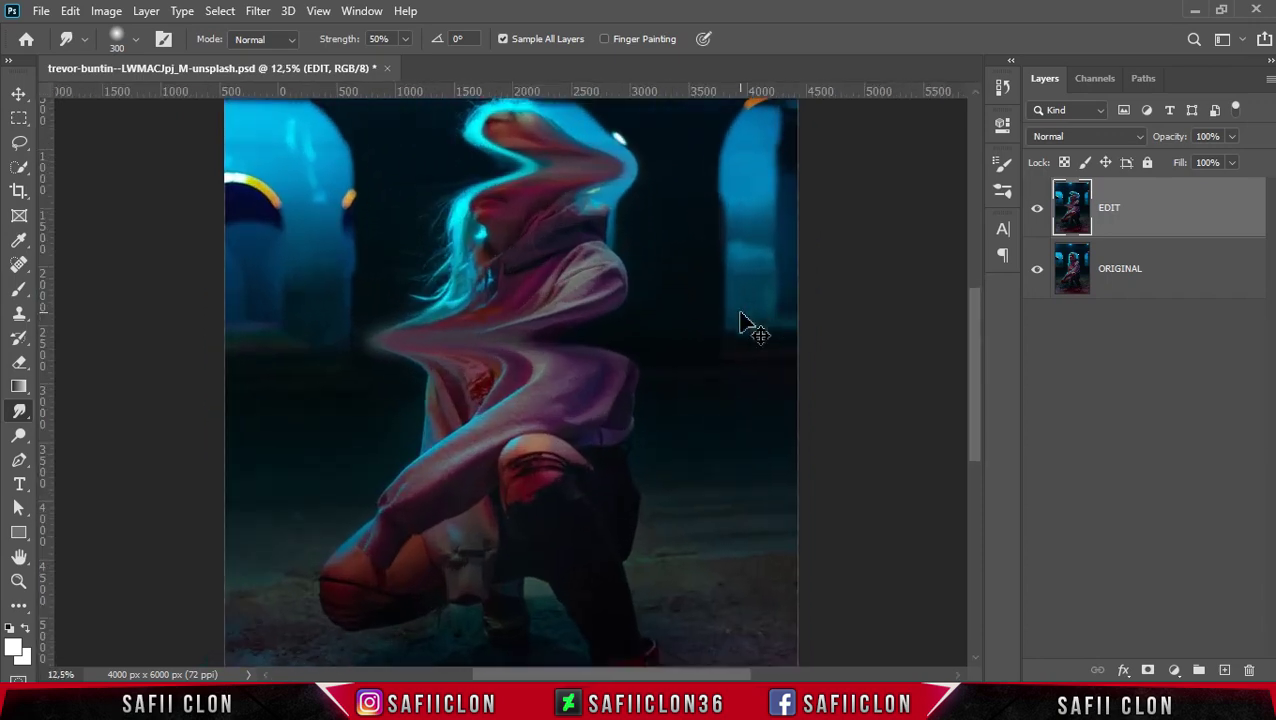
scroll(746, 323, up, 2)
Add a white layer mask to the EDIT layer and make the mask active.
click(1156, 207)
click(1148, 670)
click(1121, 208)
Set up the Brush tool with a 165 px Soft Round tip at 100% opacity for painting the mask.
click(31, 292)
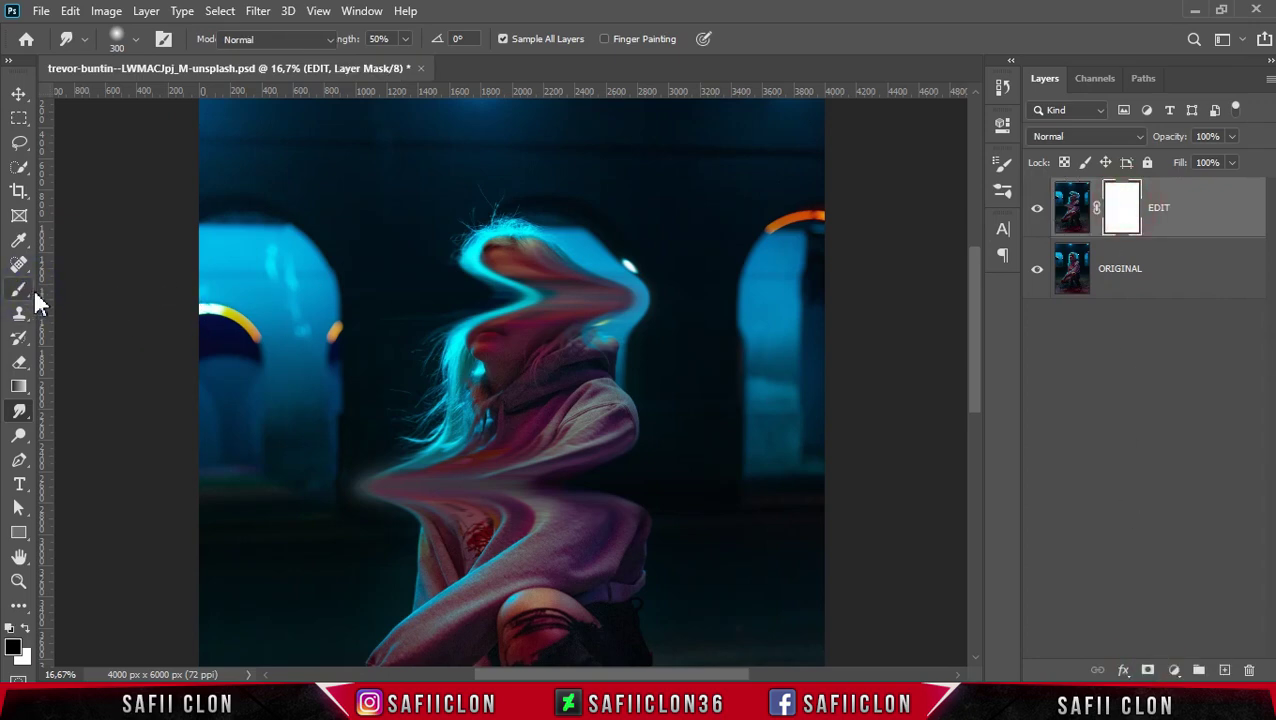
click(88, 288)
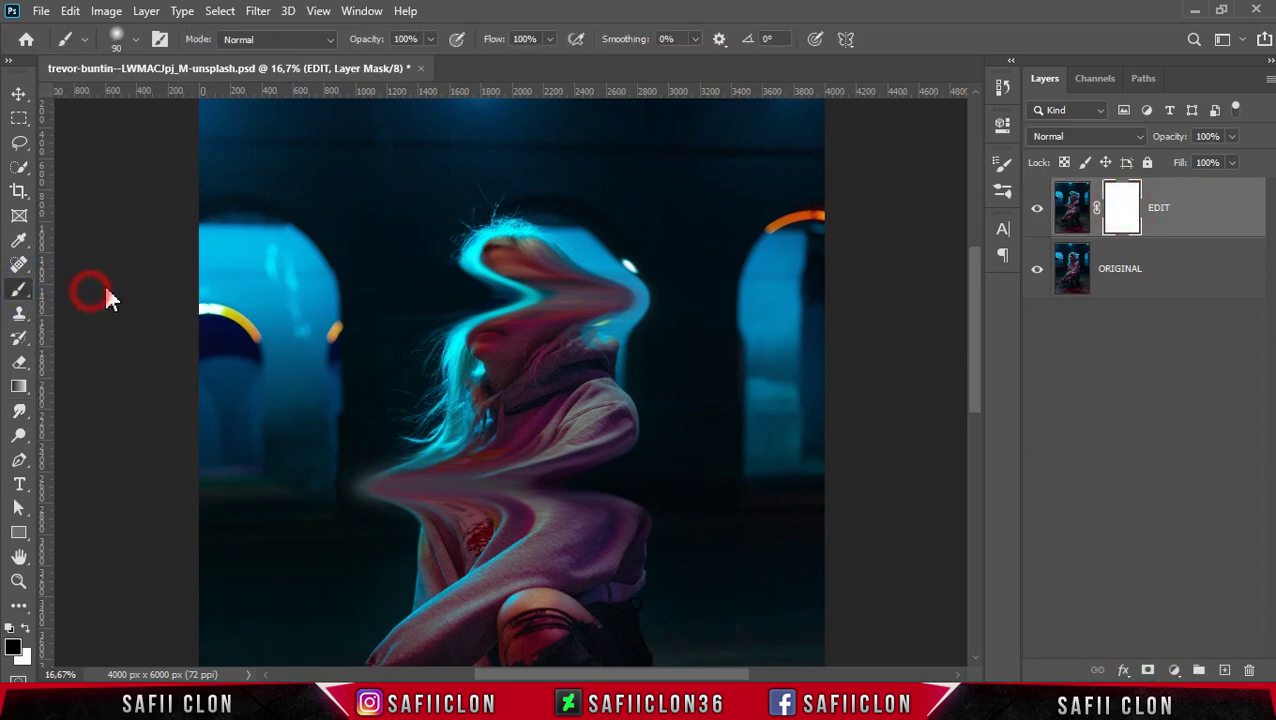
click(136, 40)
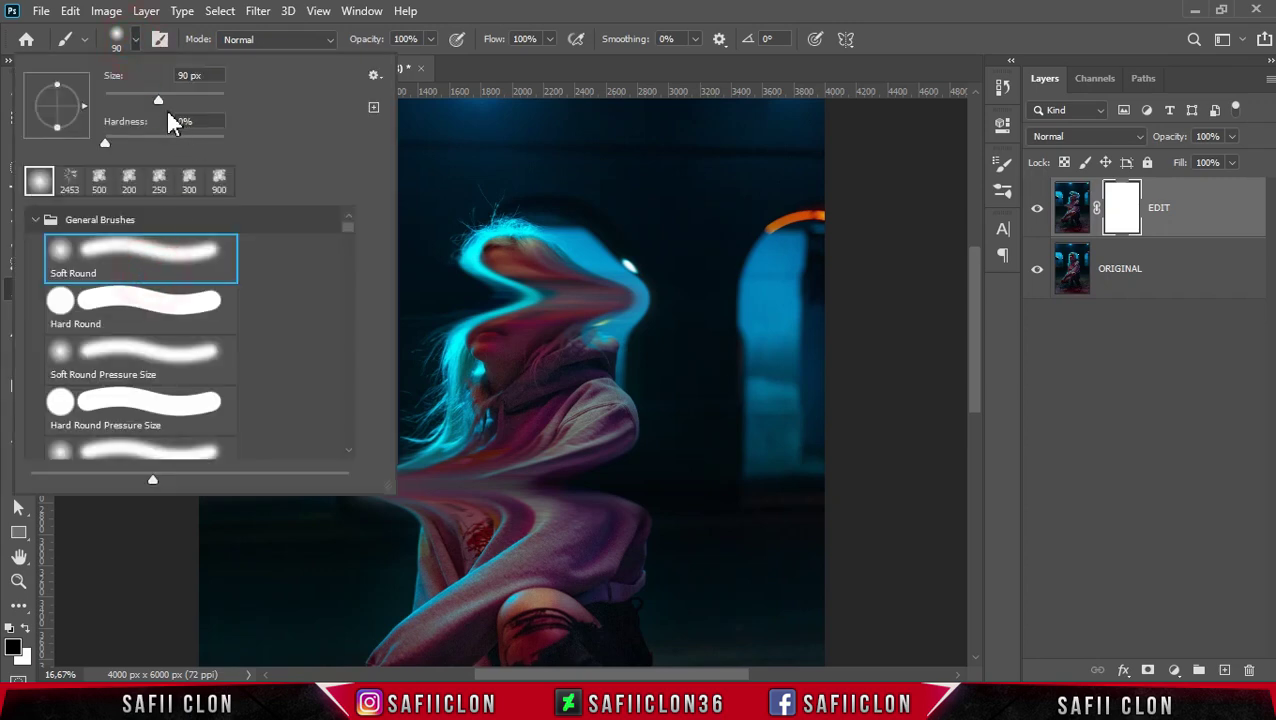
click(136, 39)
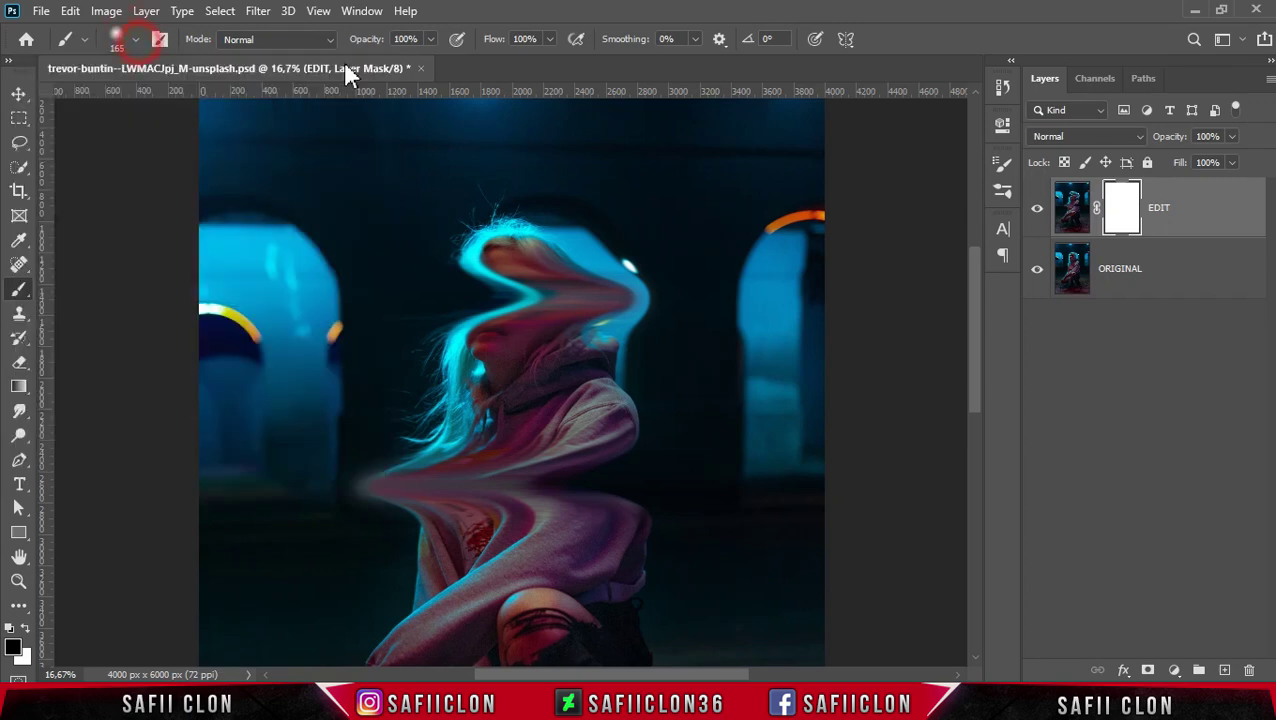
click(431, 39)
drag(429, 60, 436, 61)
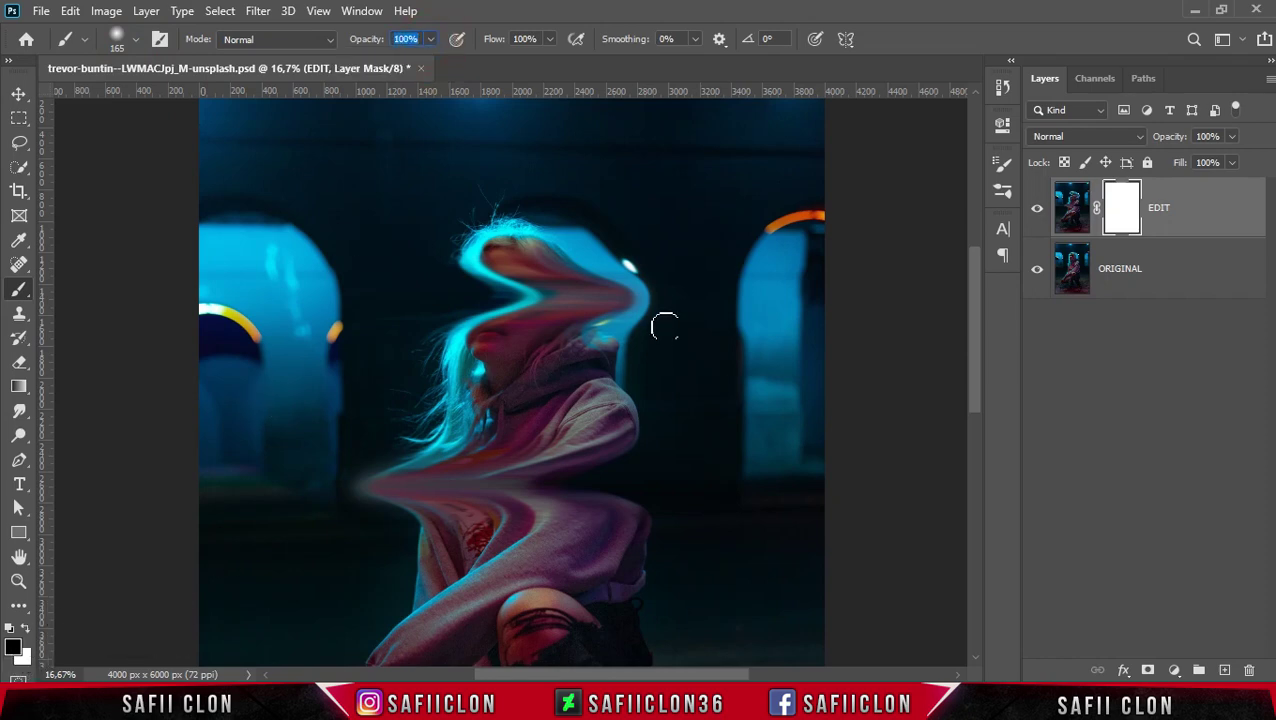
Paint black on the EDIT mask to hide stray smear edges right of the head and at the torso's stretched tip.
key(ctrl+plus)
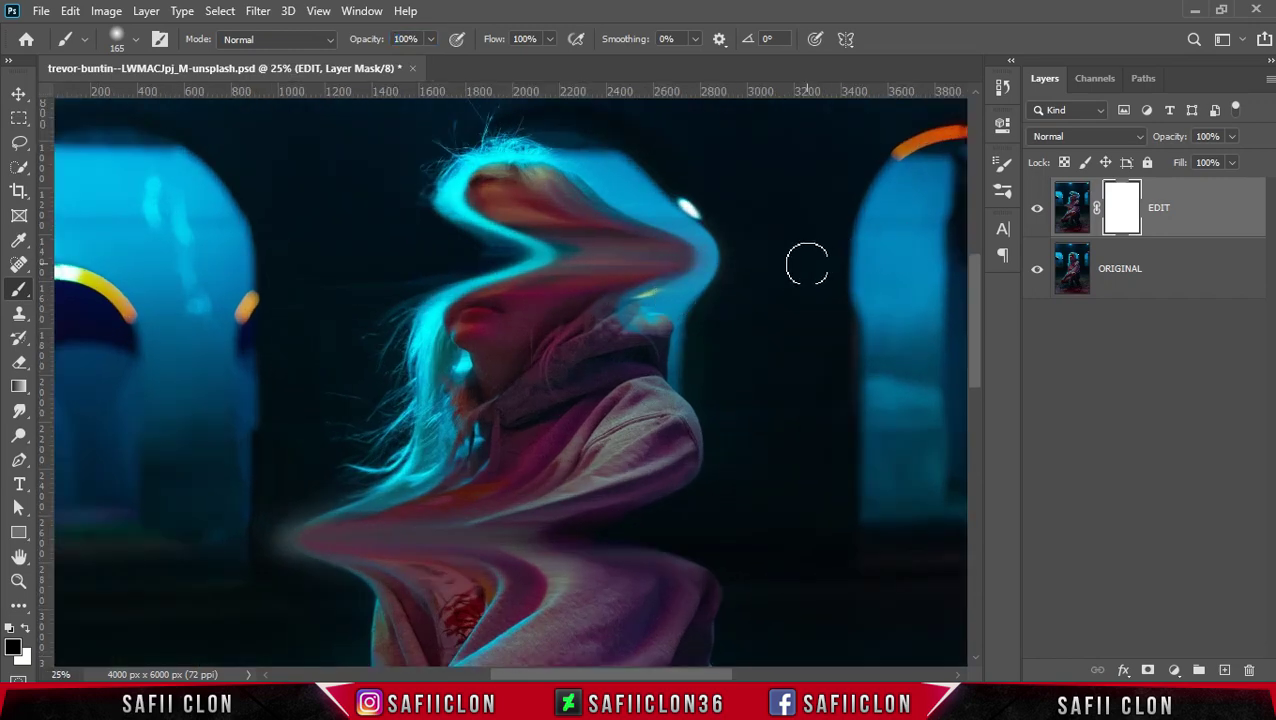
mouse_move(740, 241)
mouse_down()
mouse_move(729, 223)
mouse_move(701, 296)
mouse_move(713, 235)
mouse_up()
key(bracketleft)
mouse_move(709, 314)
mouse_down()
mouse_move(706, 205)
mouse_move(675, 145)
mouse_up()
mouse_move(688, 206)
mouse_down()
mouse_move(655, 169)
mouse_move(712, 248)
mouse_move(697, 332)
mouse_up()
drag(694, 217, 693, 172)
key(bracketright)
scroll(182, 472, down, 5)
key(bracketright)
key(bracketright)
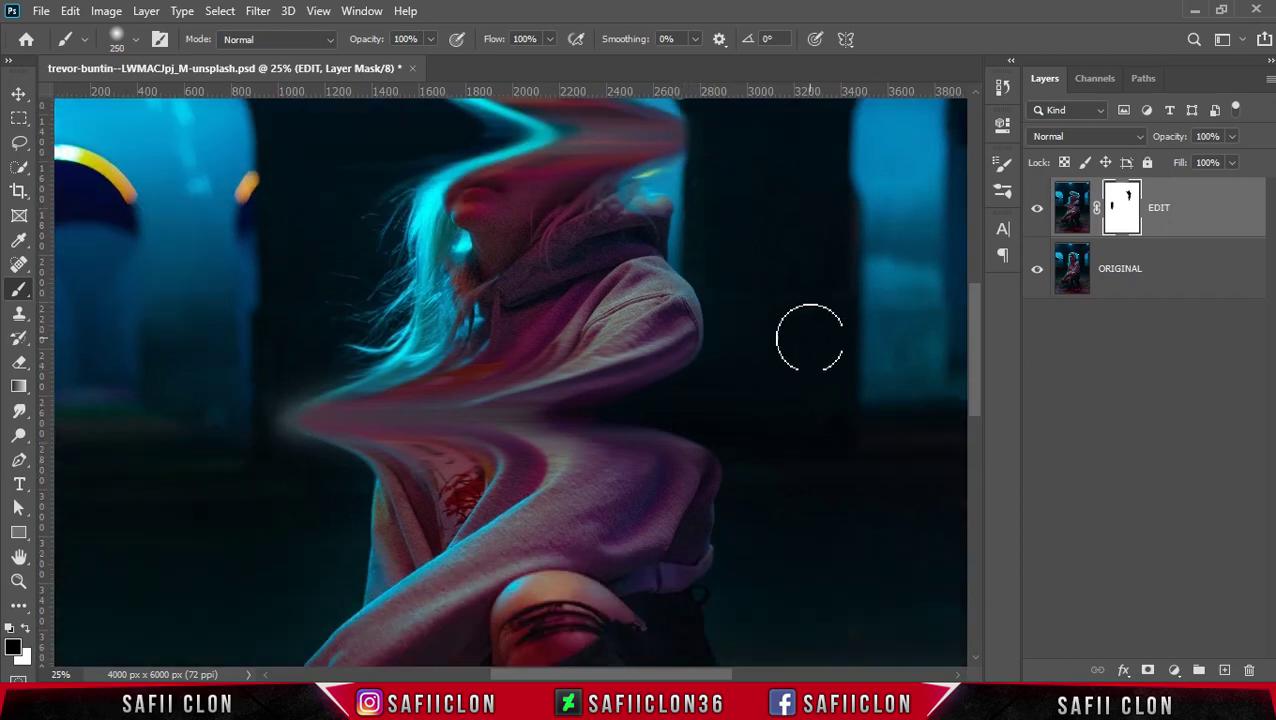
Stamp all visible layers into a new merged layer above the EDIT layer.
key(ctrl+minus)
key(ctrl+minus)
key(ctrl+minus)
key(ctrl+plus)
scroll(697, 348, up, 2)
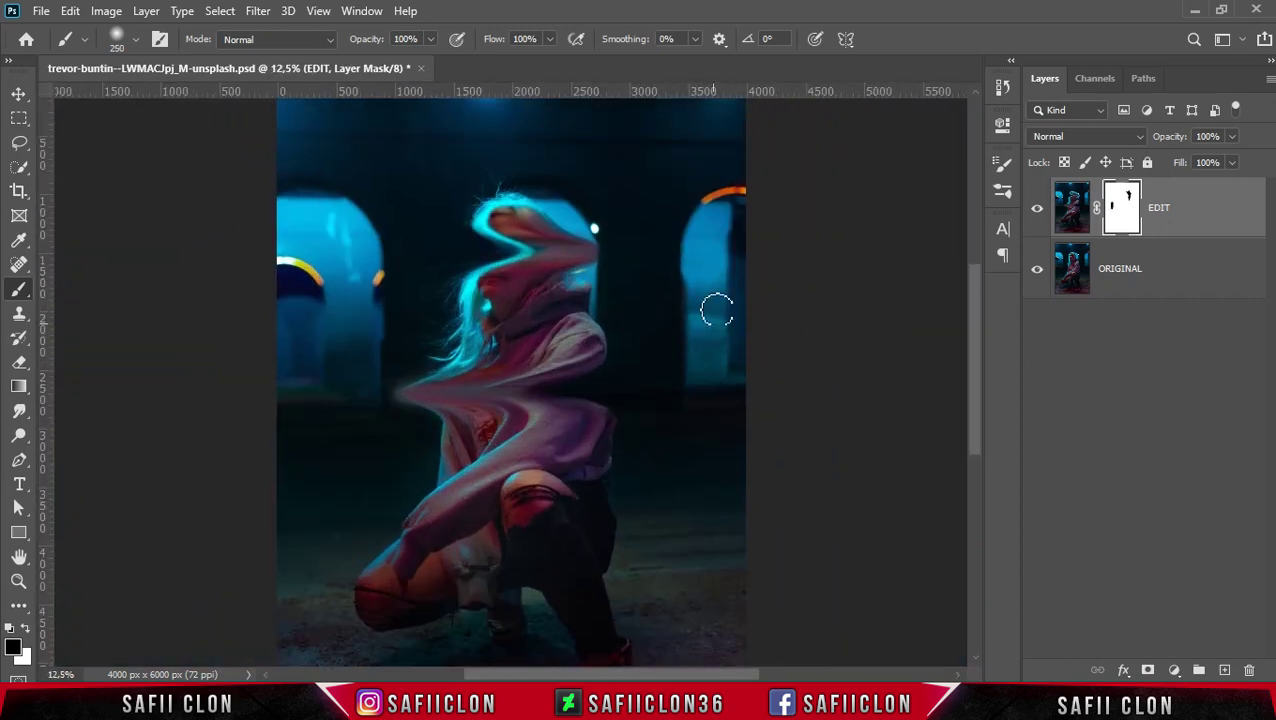
click(1197, 206)
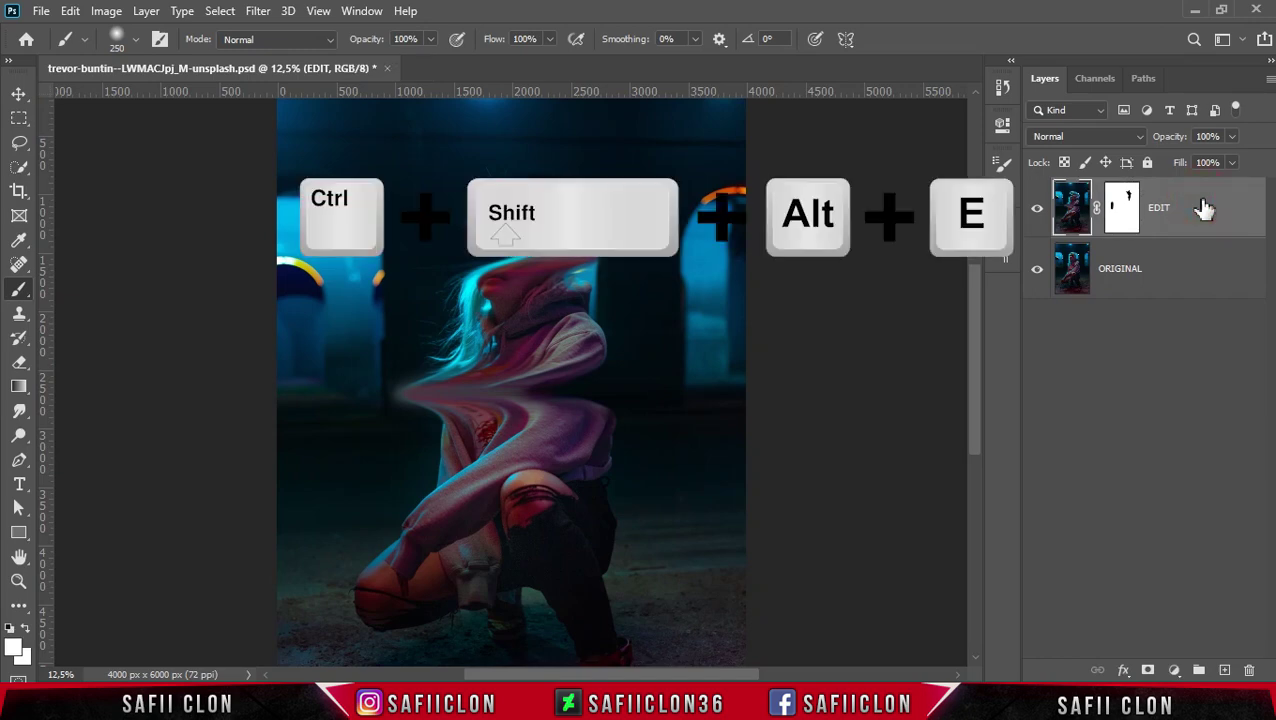
key(ctrl+shift+alt+e)
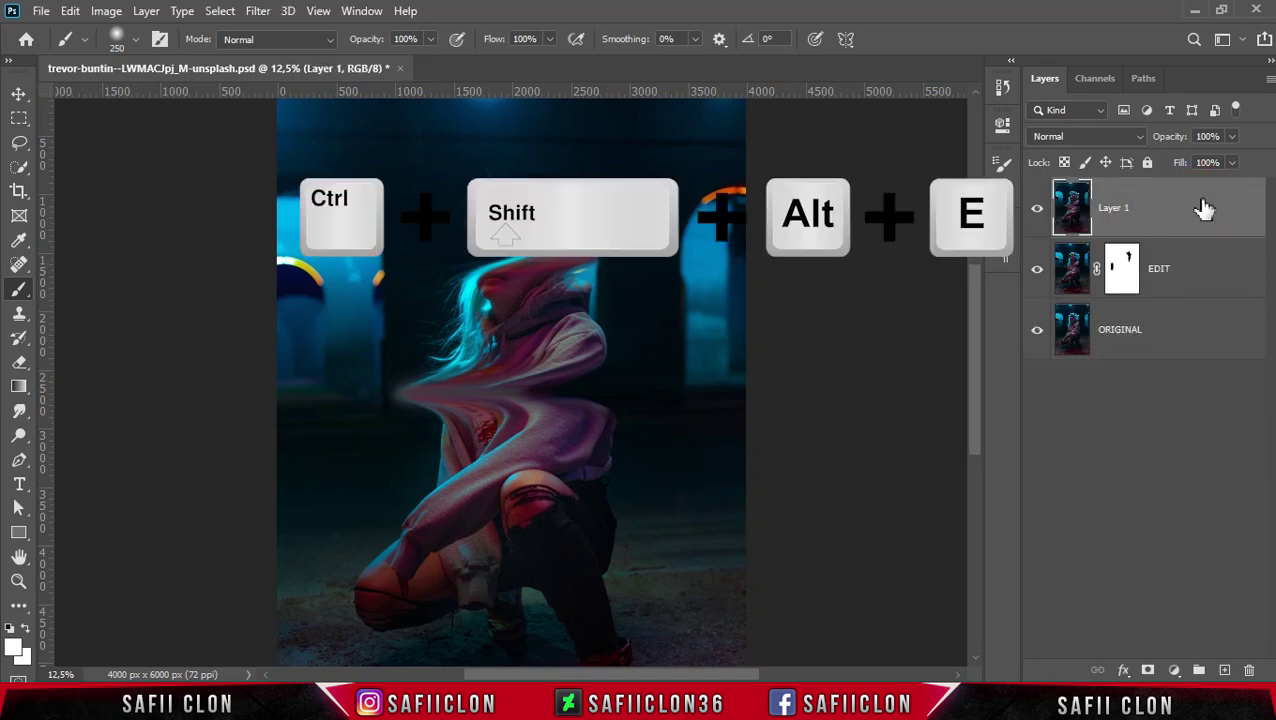
Hide the EDIT layer and toggle the merged Layer 1's visibility to compare the smudge effect with the original photo.
click(1197, 206)
click(1037, 207)
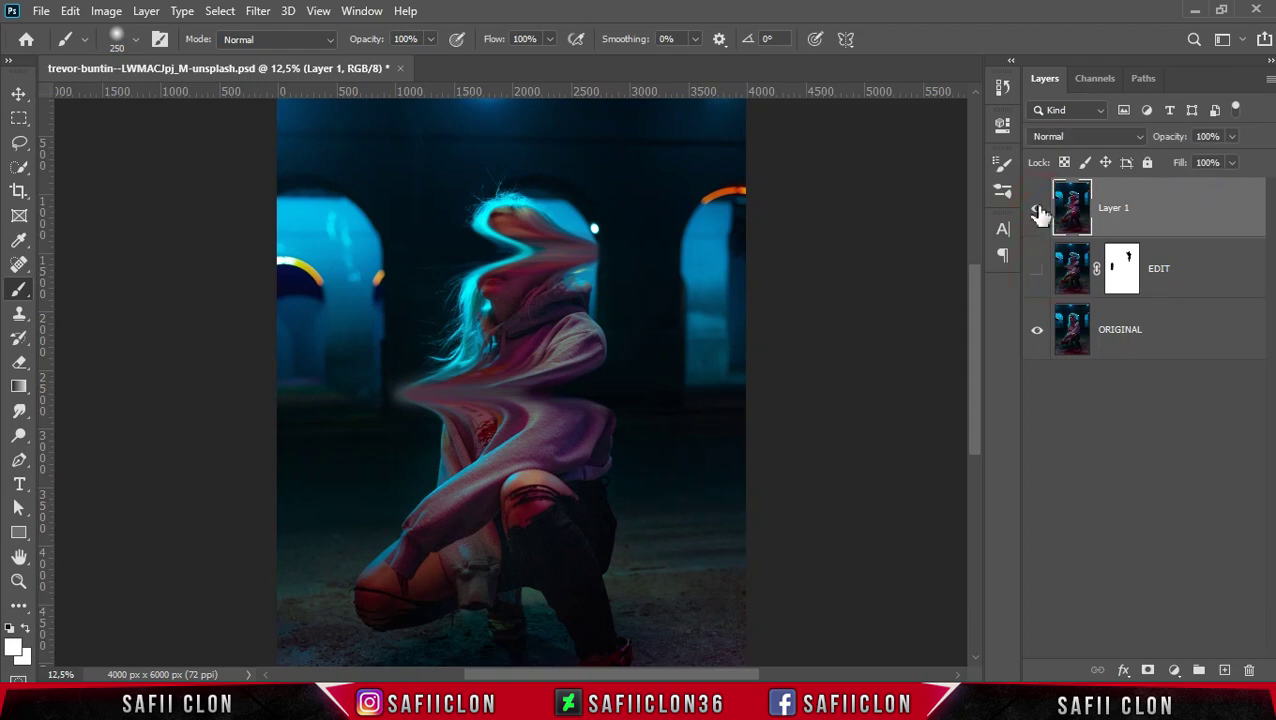
click(1038, 208)
click(1039, 209)
click(1038, 209)
click(1039, 210)
click(1038, 209)
click(1038, 209)
Add a Curves adjustment layer above Layer 1 and place a midtone point at Input 116, Output 134.
click(1176, 671)
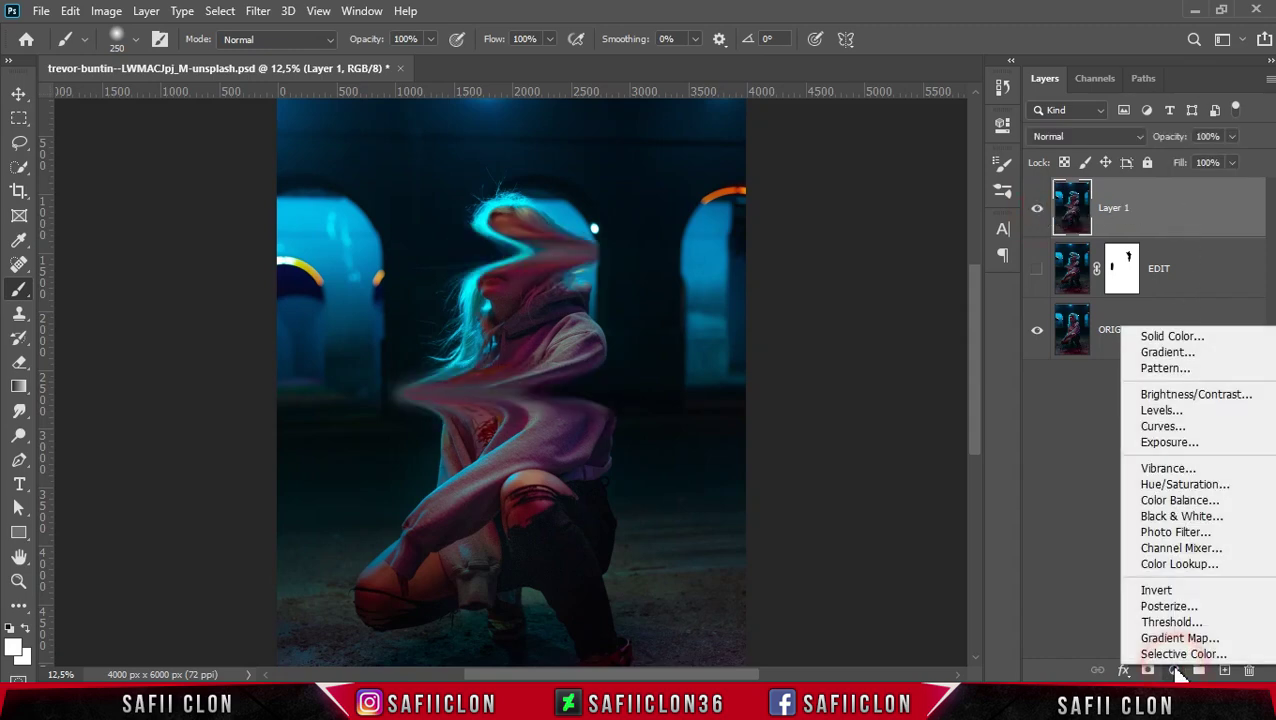
click(1170, 433)
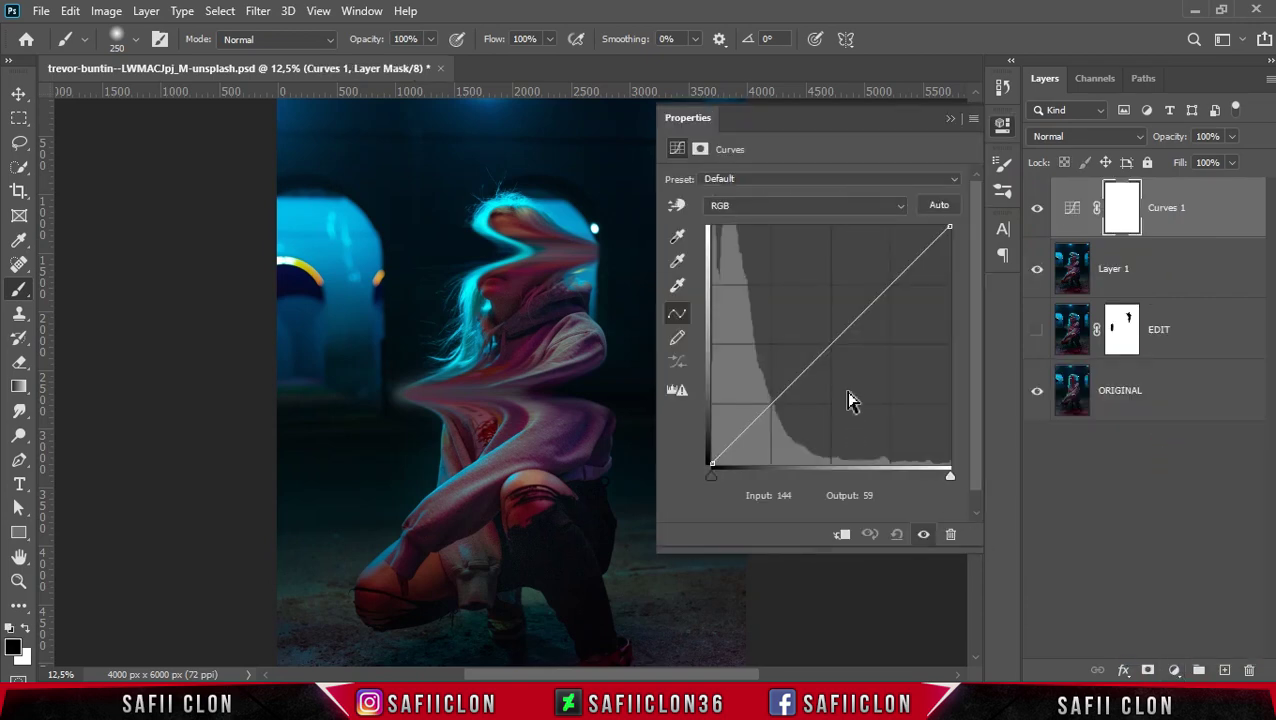
click(830, 341)
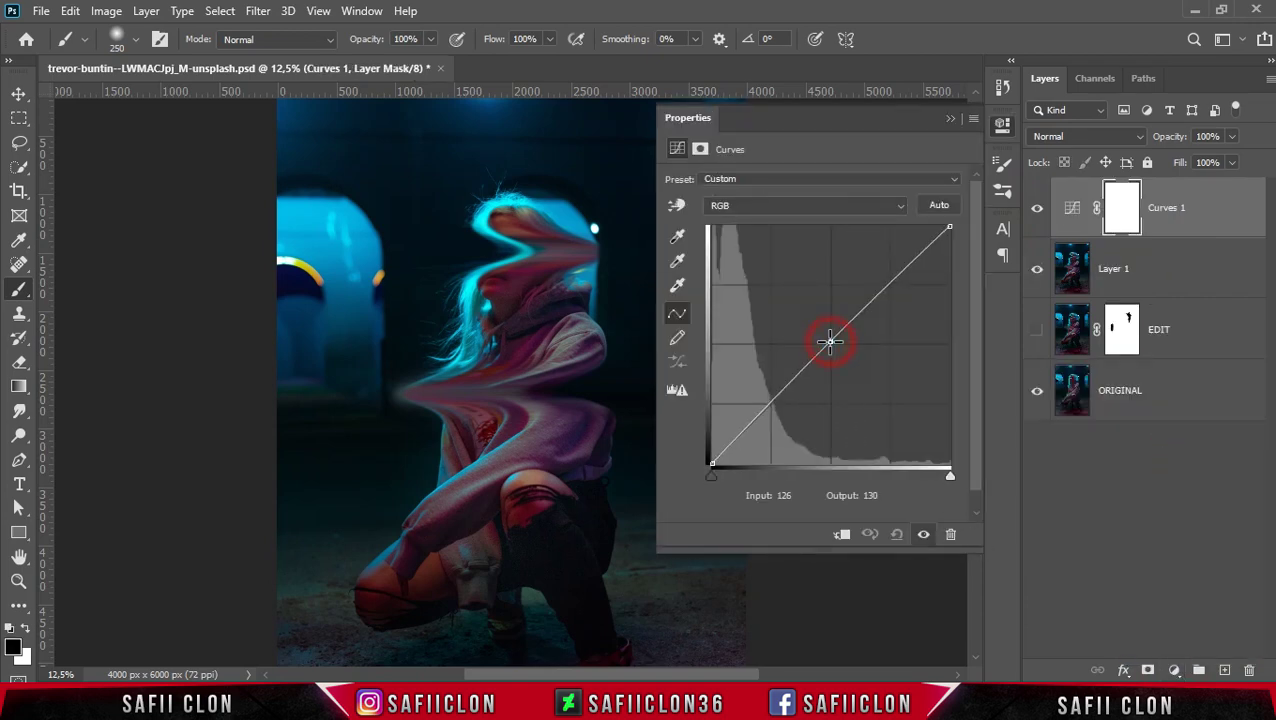
click(790, 496)
text(116)
click(884, 495)
text(134)
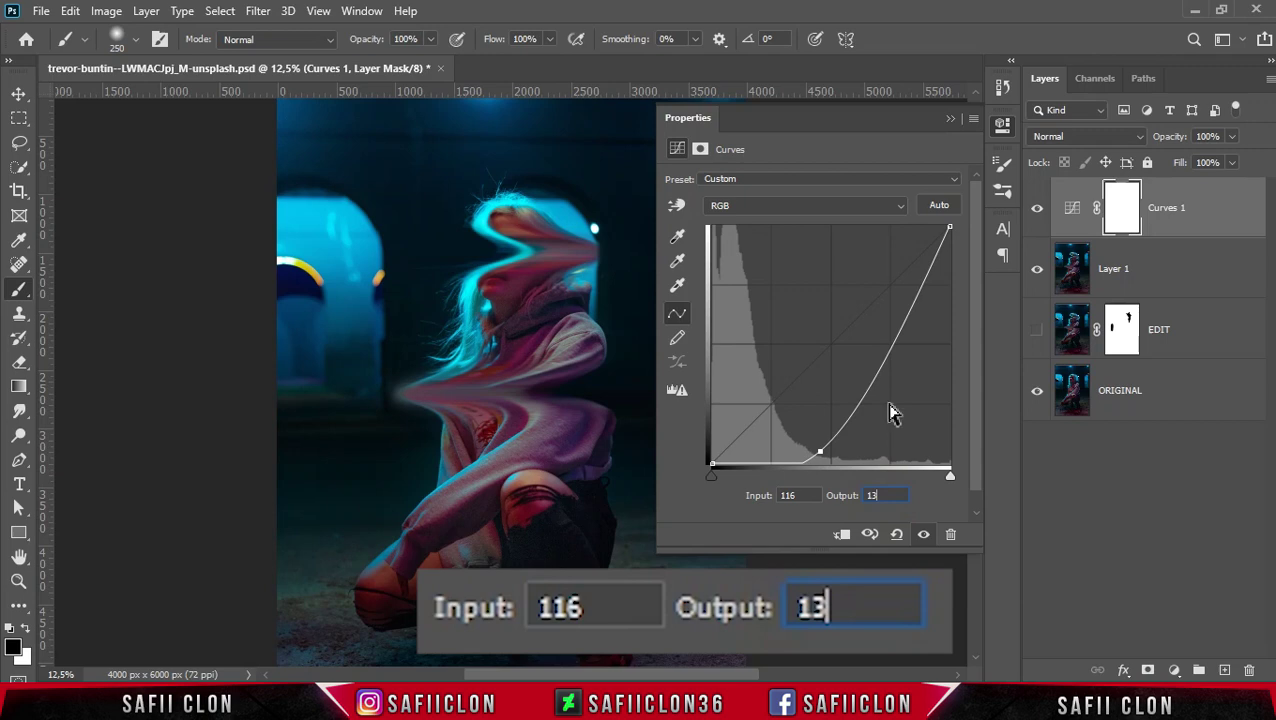
Add a second point to the RGB curve in the highlights at Input 174, Output 189.
click(869, 290)
click(775, 496)
text(174)
click(885, 496)
text(1)
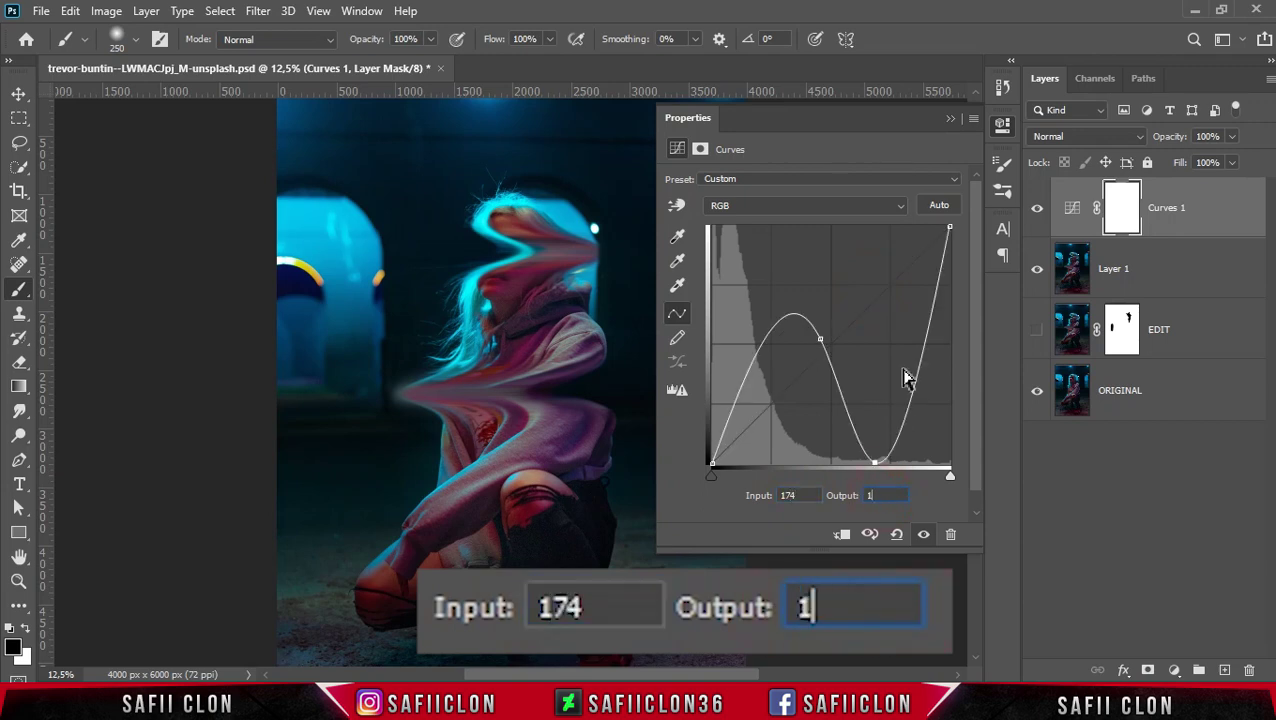
text(89)
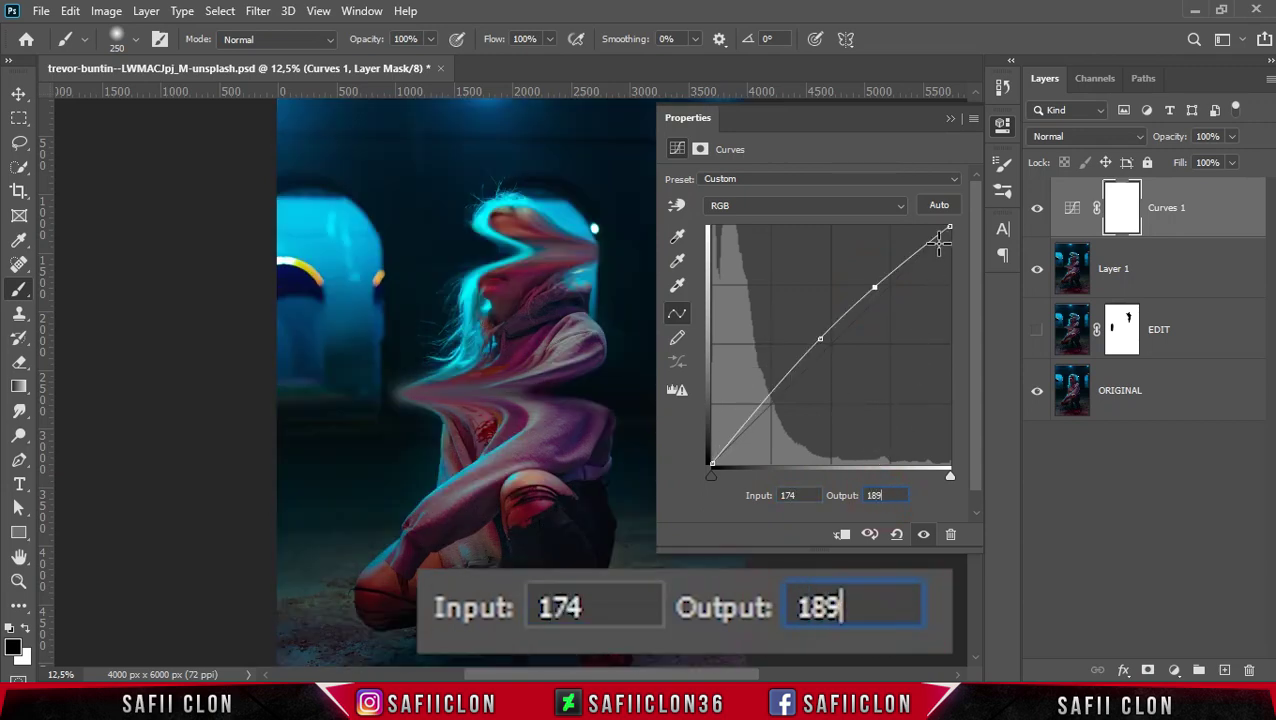
Set the curve's white end point to Input 226 and compare the image with and without the Curves adjustment.
click(948, 228)
click(800, 495)
text(22)
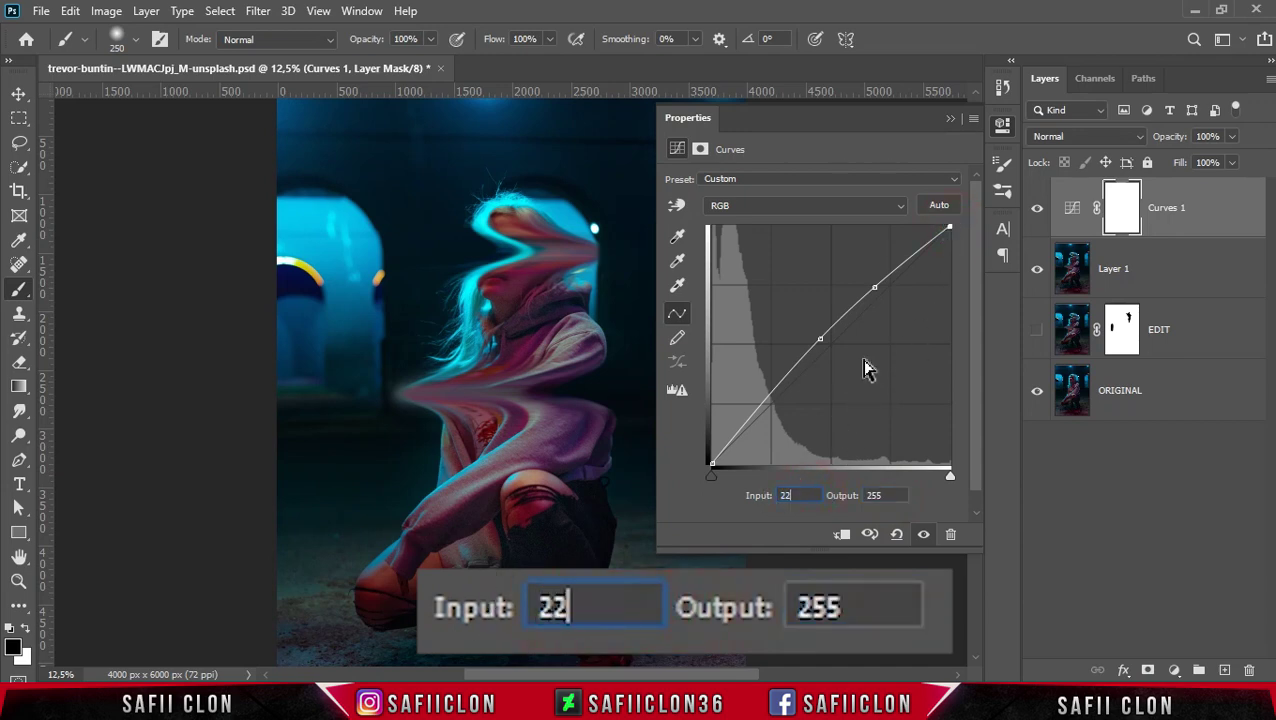
text(6)
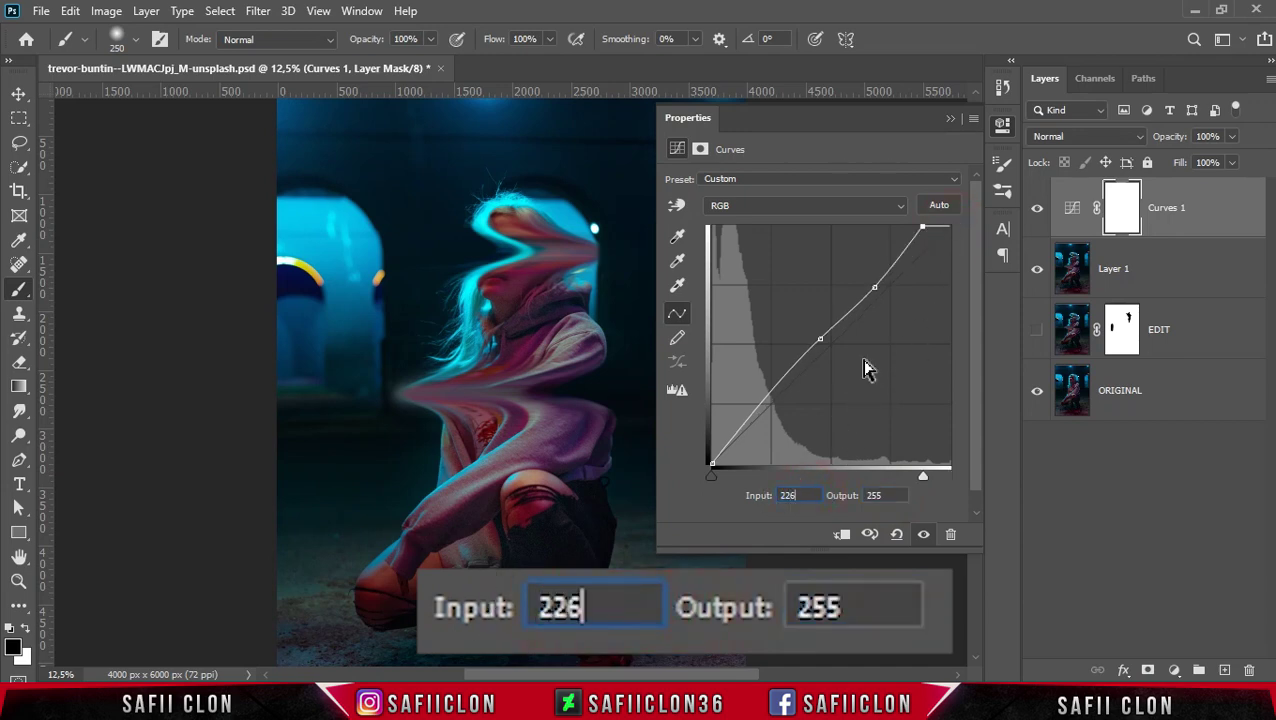
click(950, 118)
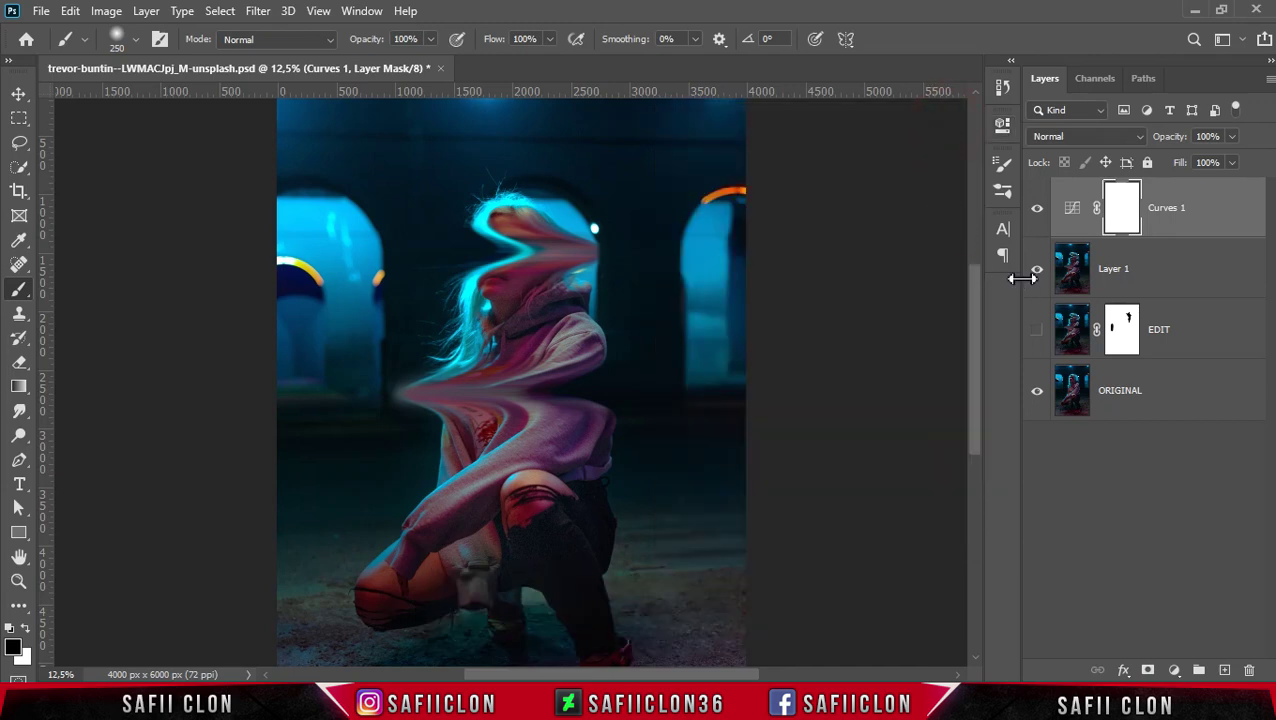
click(1037, 210)
click(1037, 210)
Add a Gradient Map adjustment layer above Curves 1 and apply the black-to-white preset from Basics to its gradient.
click(1174, 670)
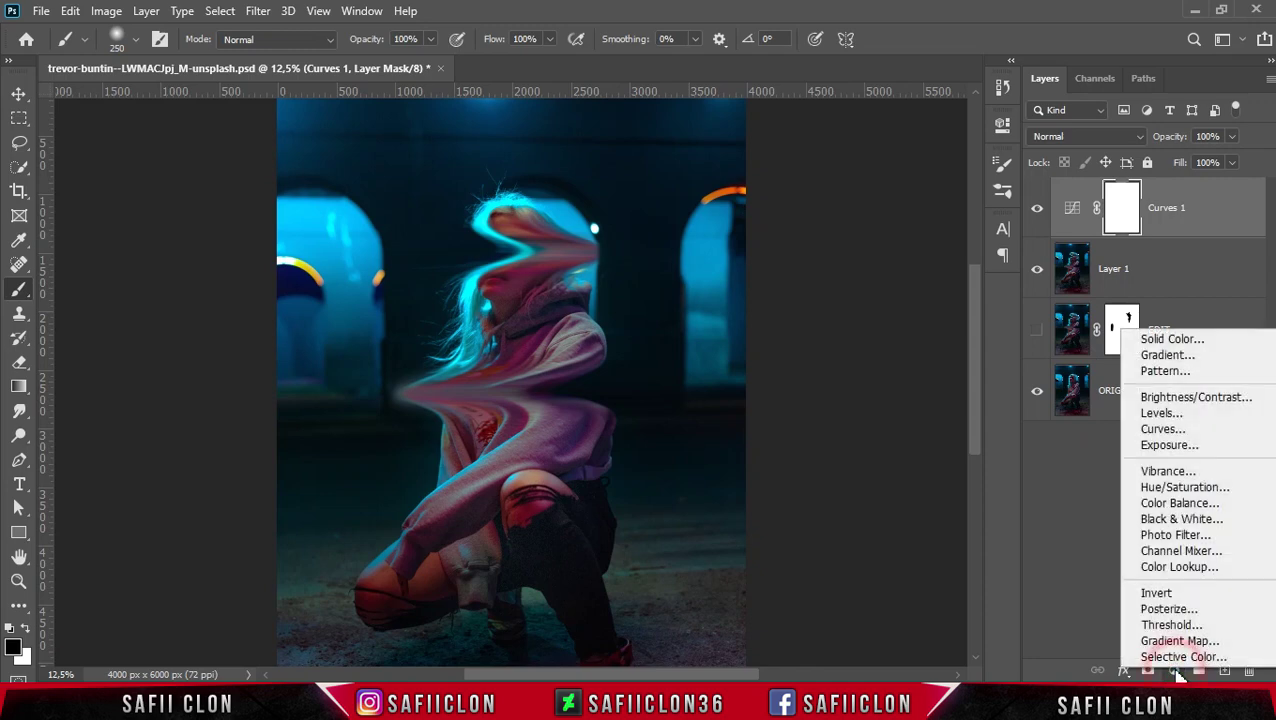
click(1180, 641)
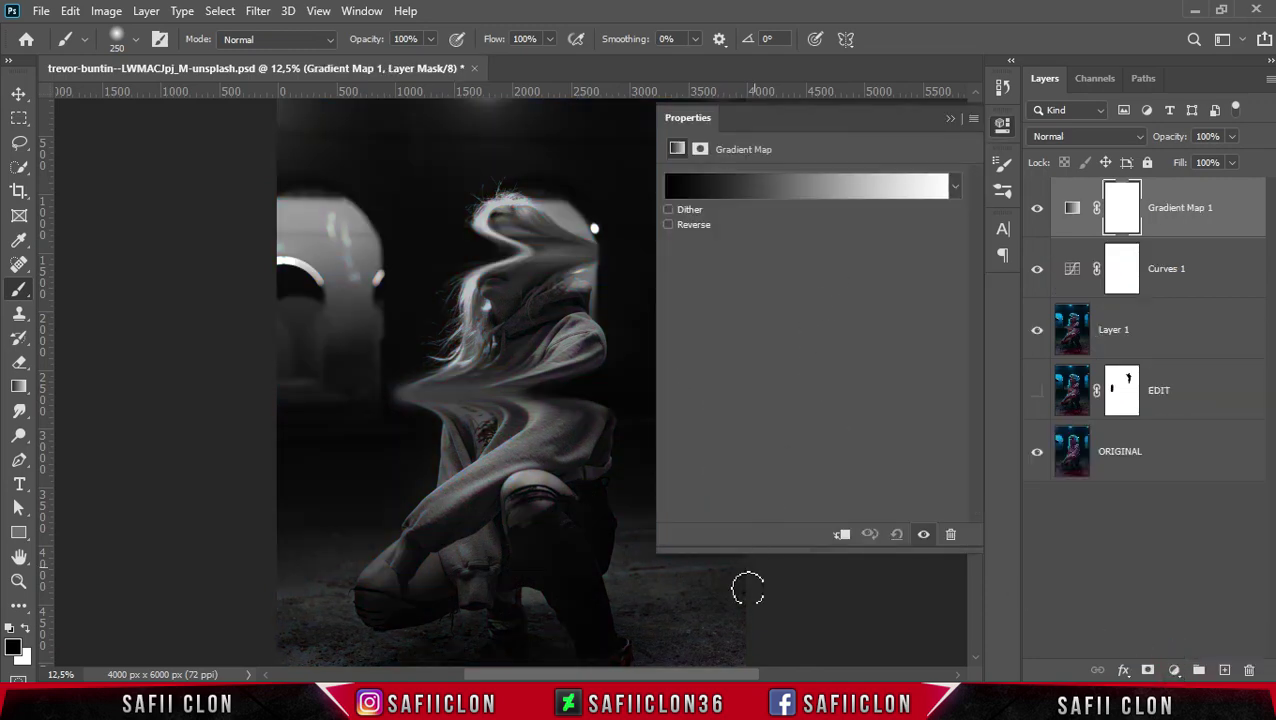
drag(737, 675, 787, 675)
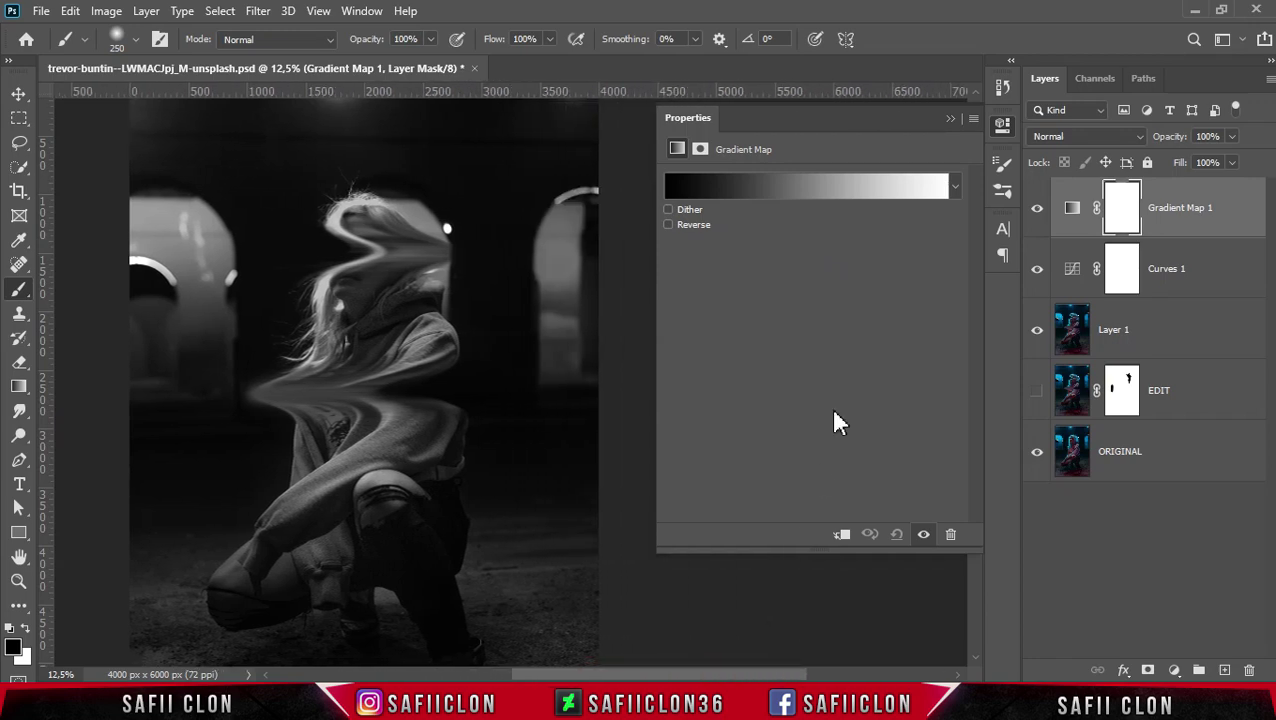
click(816, 190)
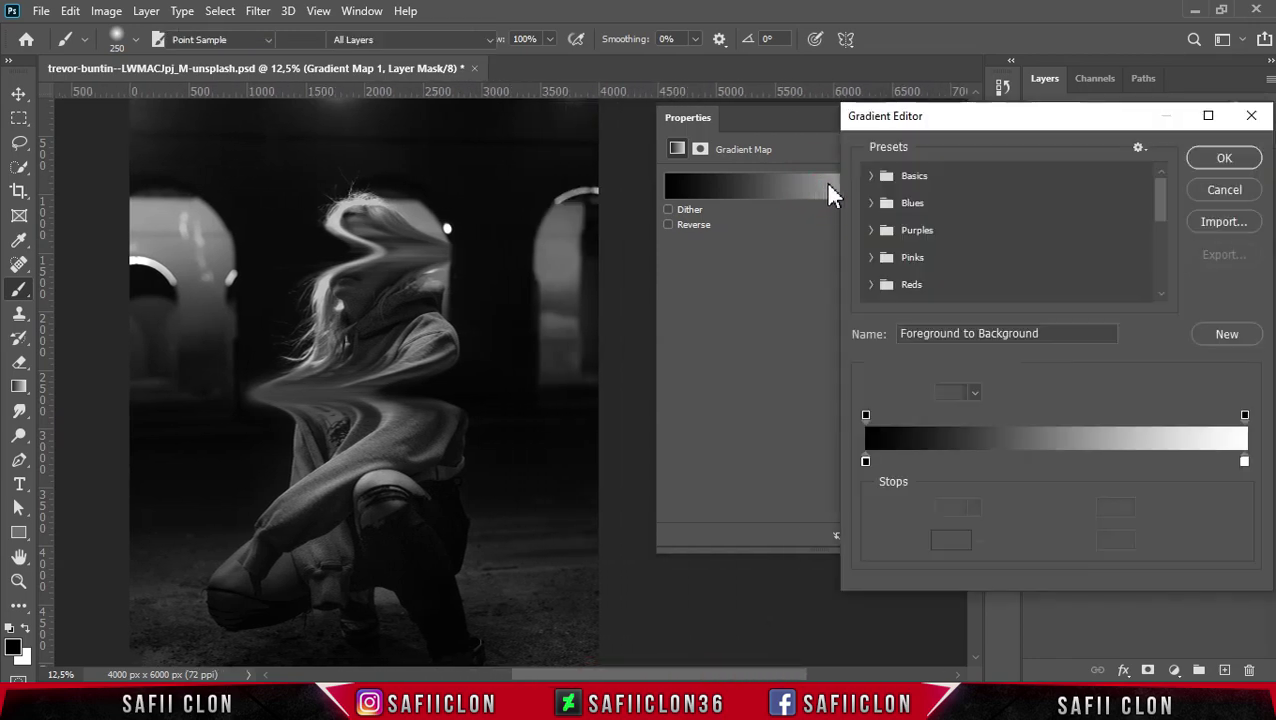
click(880, 177)
click(955, 205)
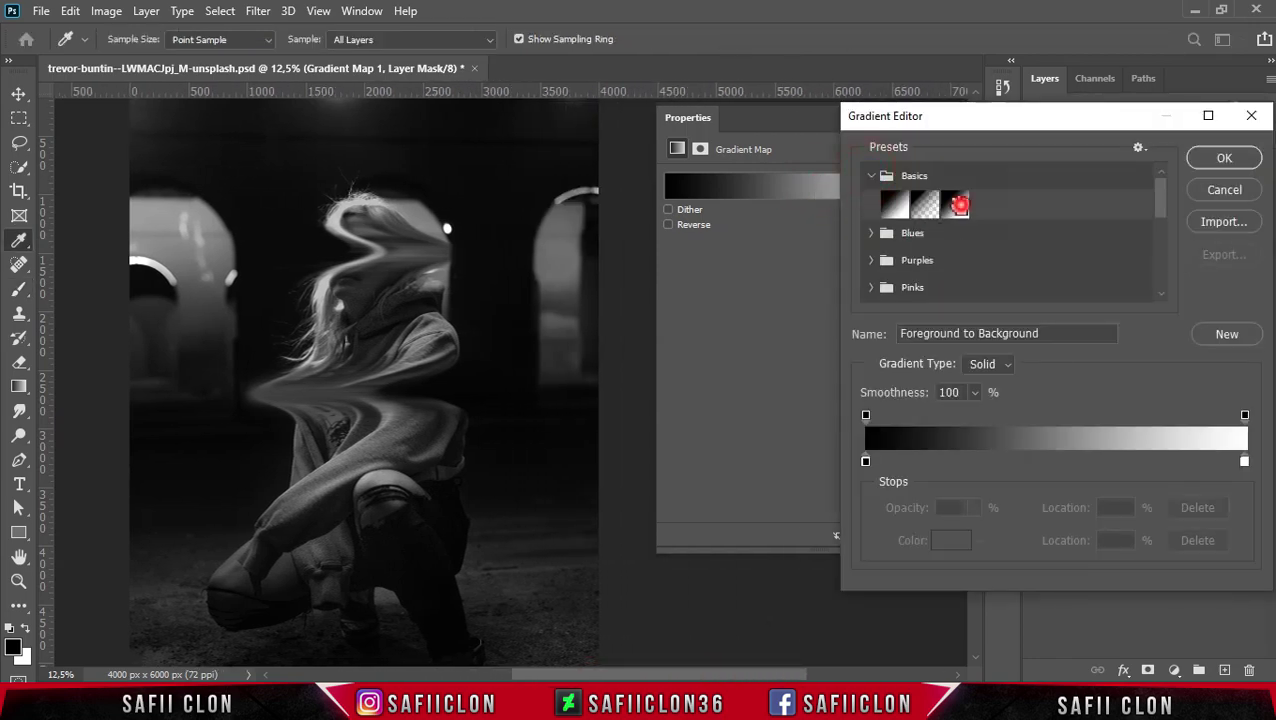
Set the gradient's starting colour stop at location 0% to dark blue 0f115d.
click(866, 462)
click(942, 541)
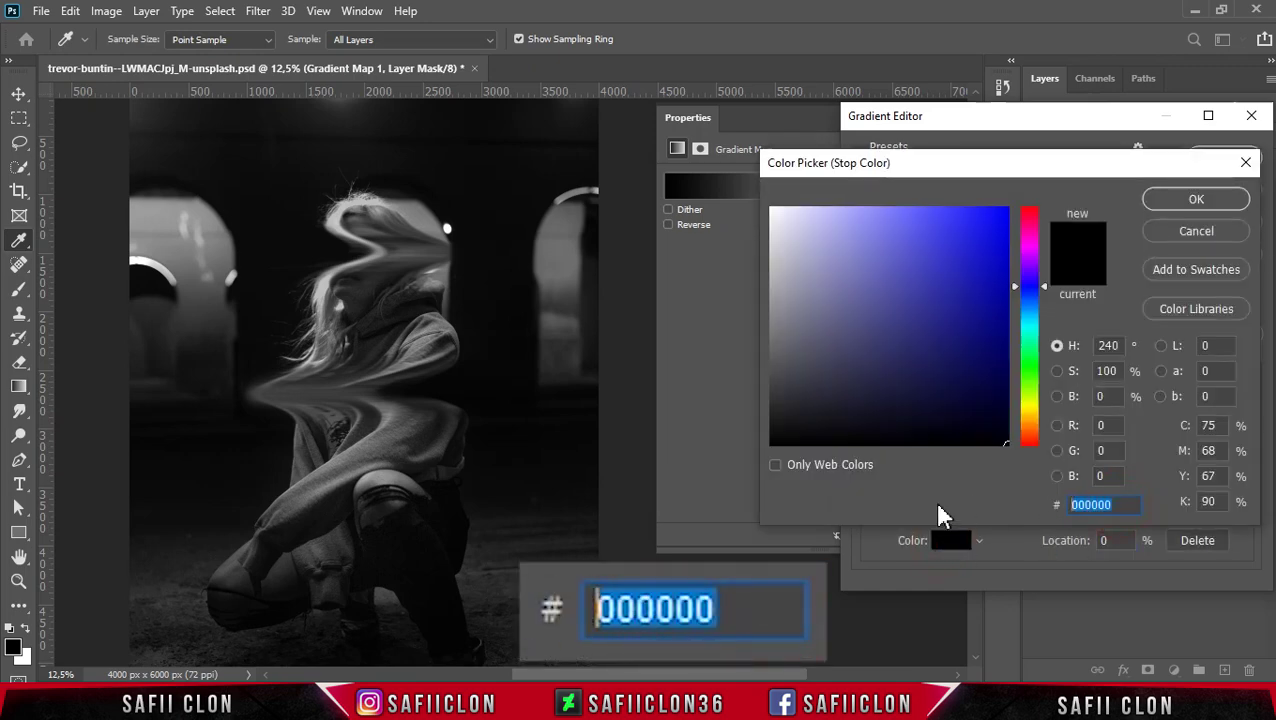
text(0f11)
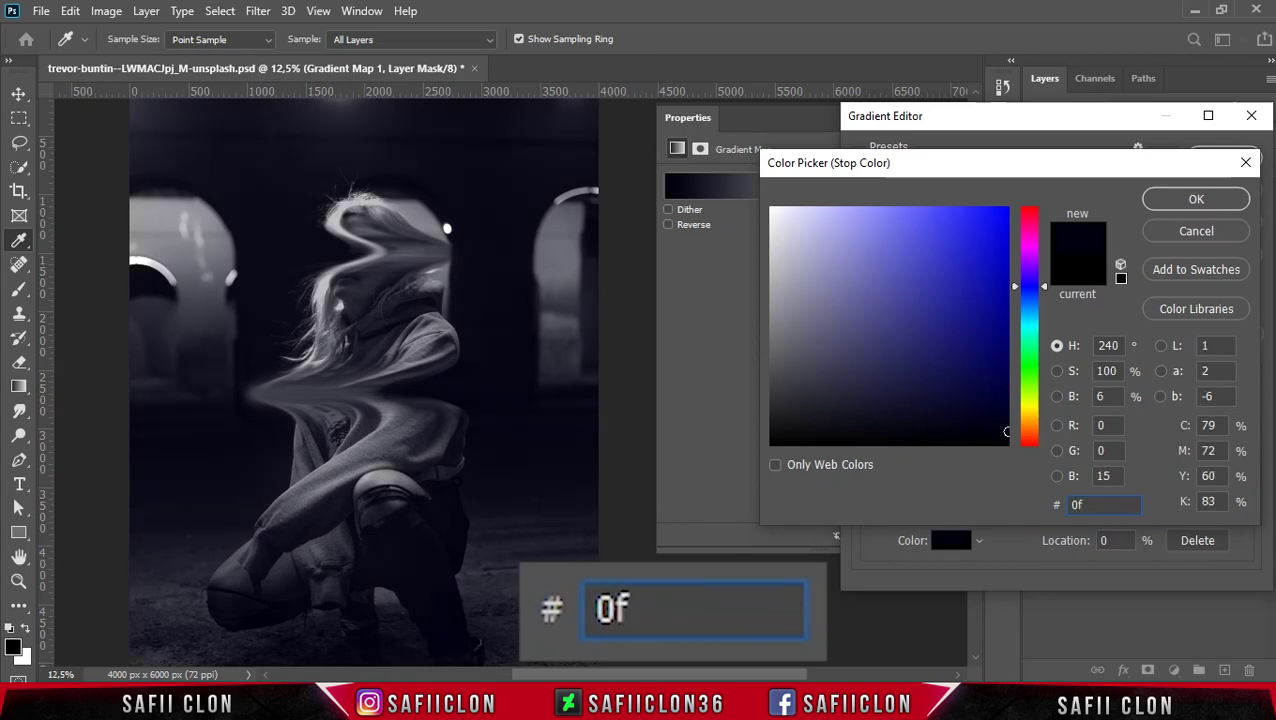
text(5d)
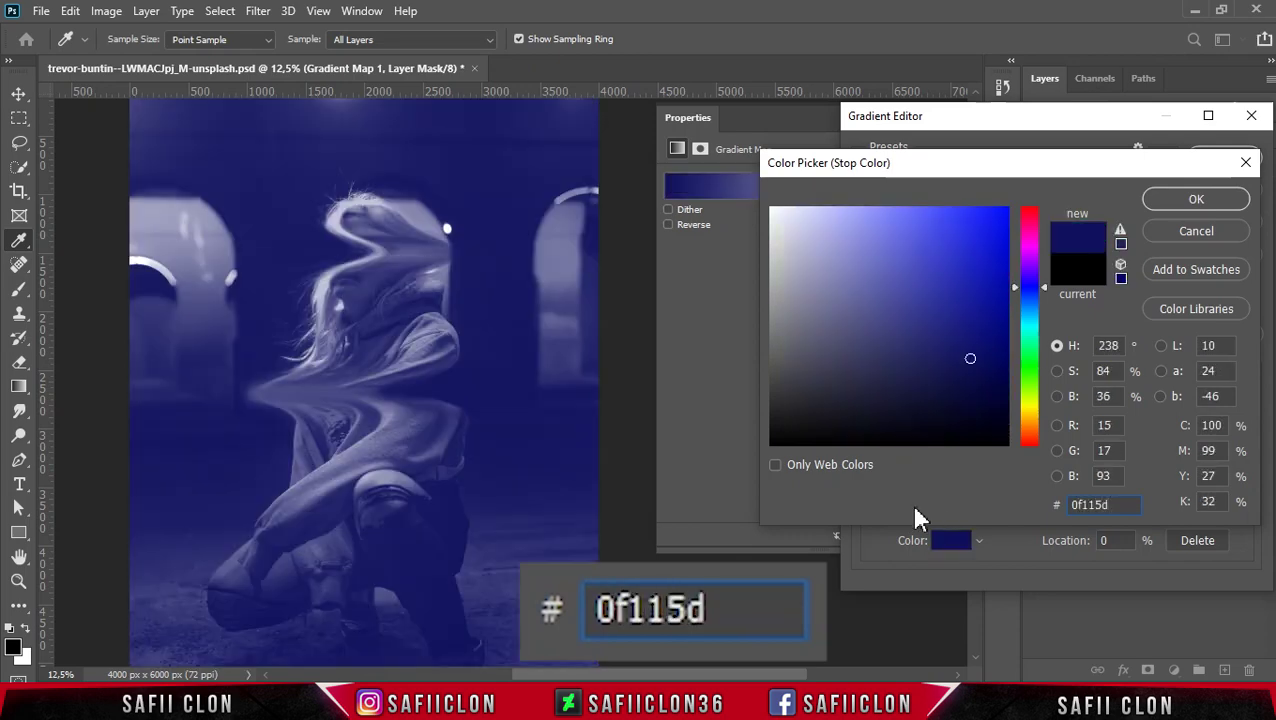
click(1194, 199)
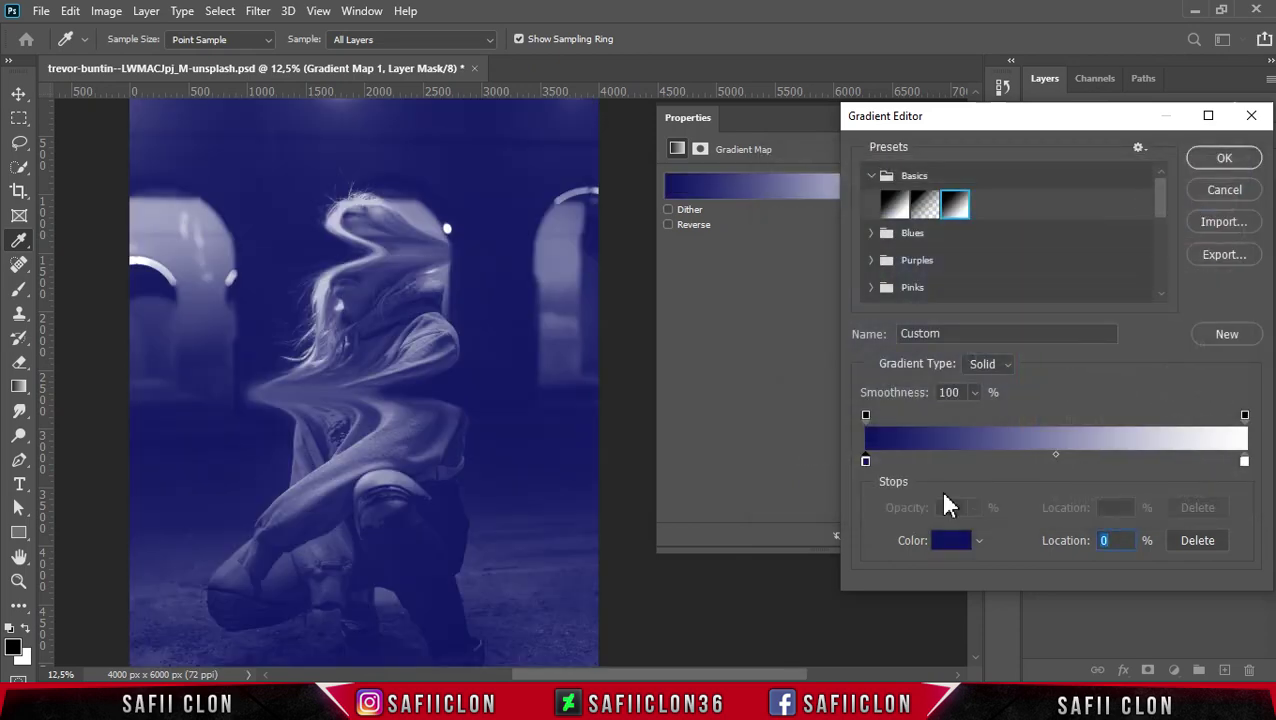
Add a colour stop at location 27% of the gradient and set it to magenta d22fb9.
drag(928, 462, 972, 465)
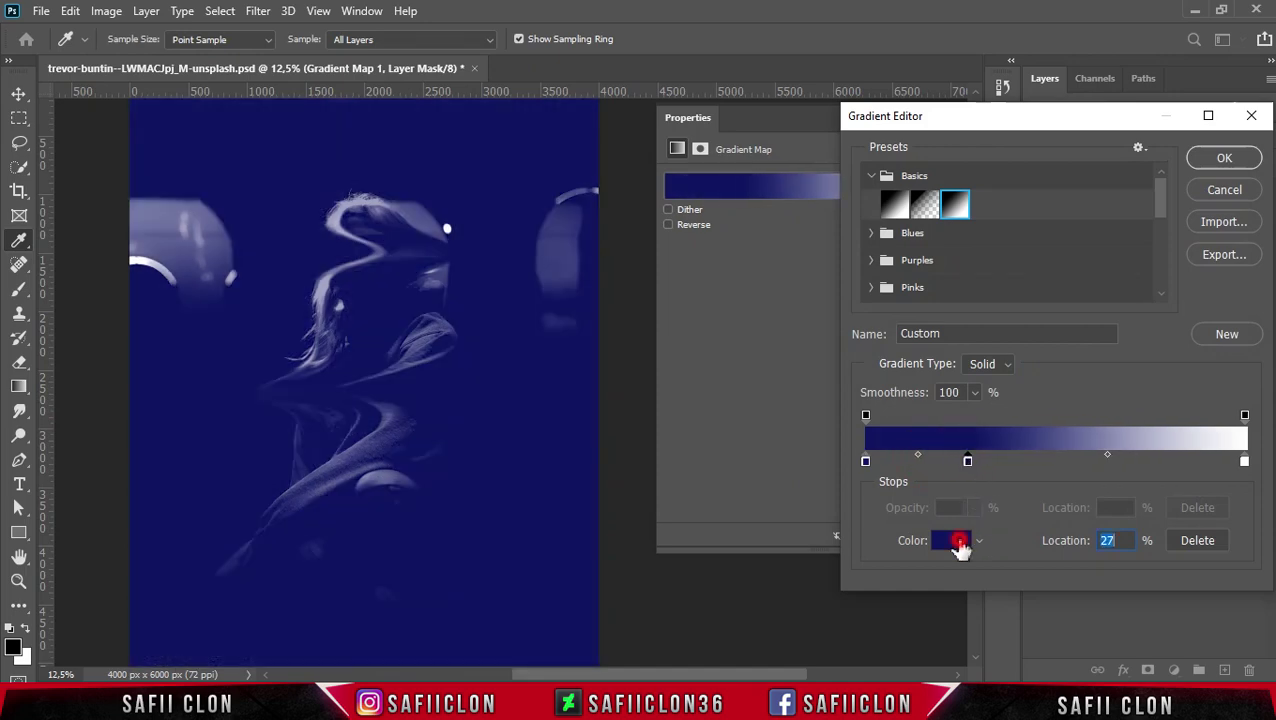
click(955, 542)
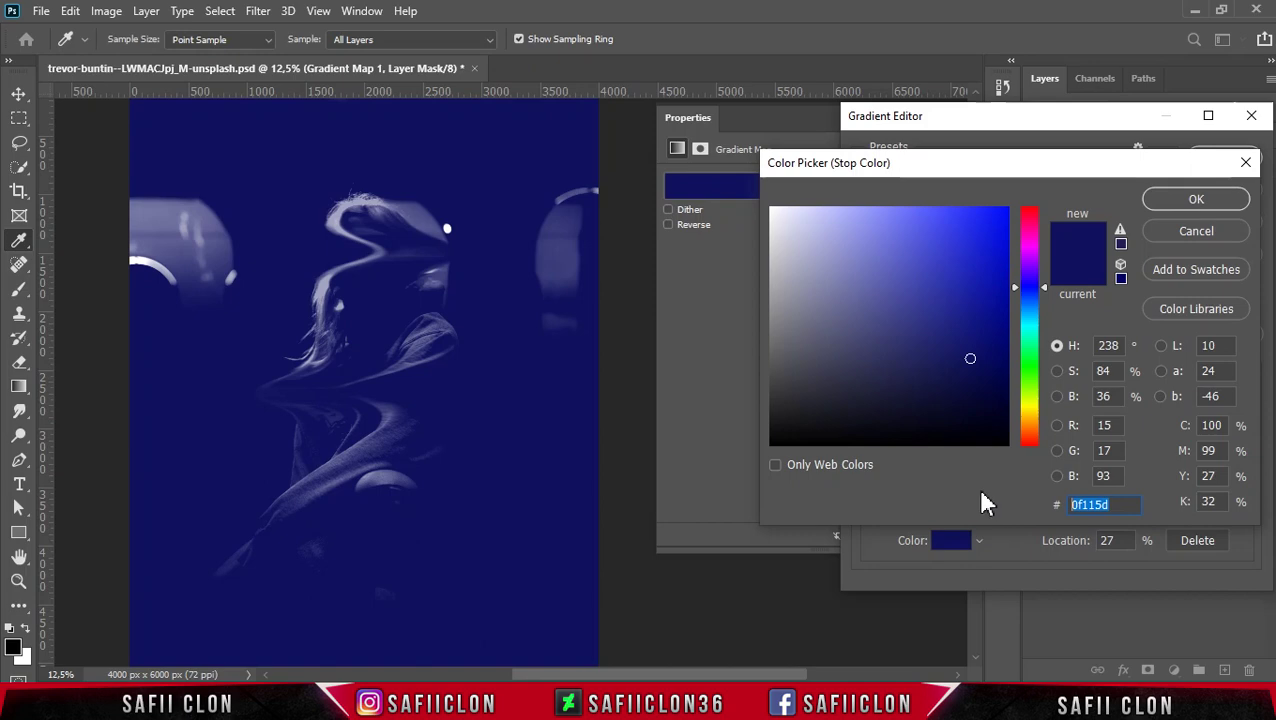
text(d22f)
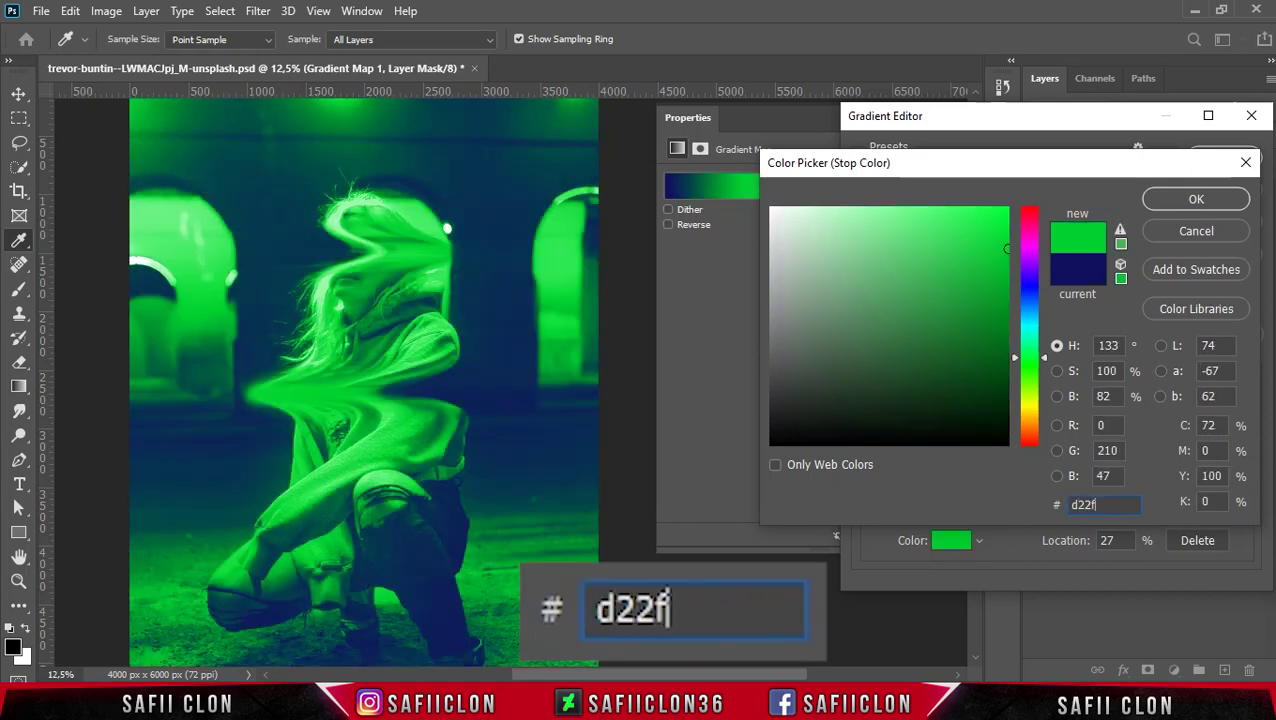
text(b9)
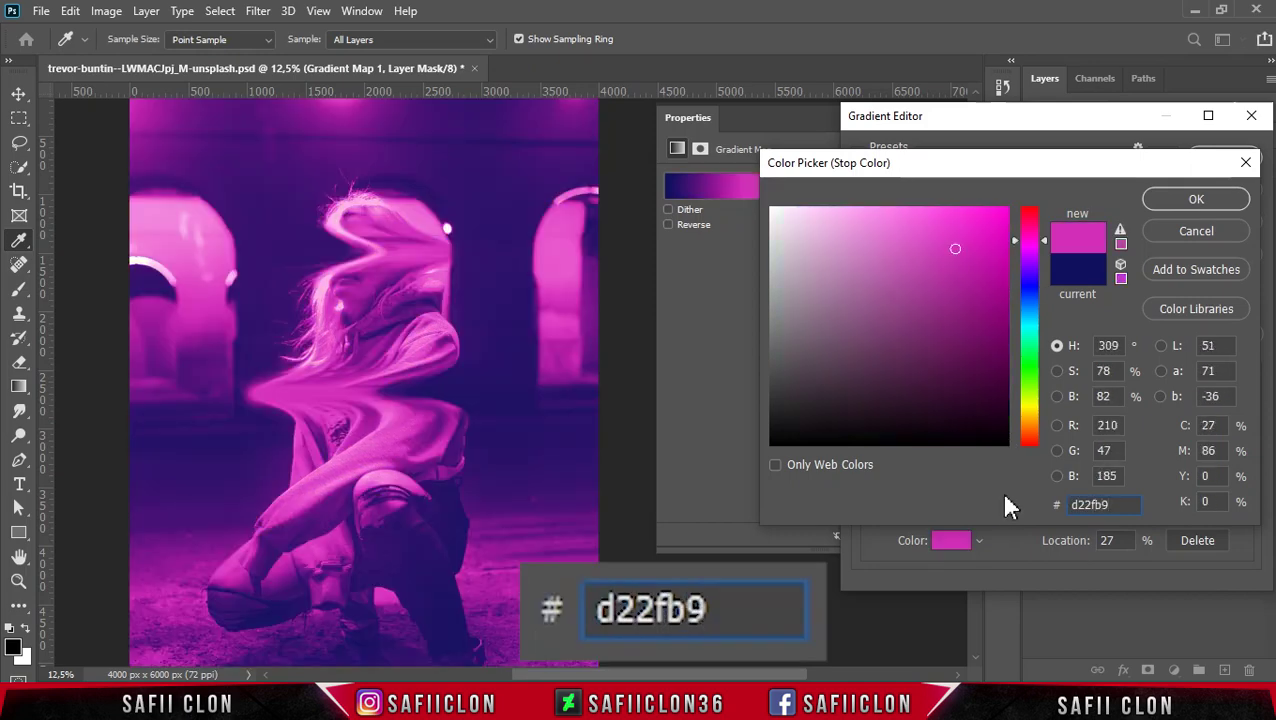
click(1190, 200)
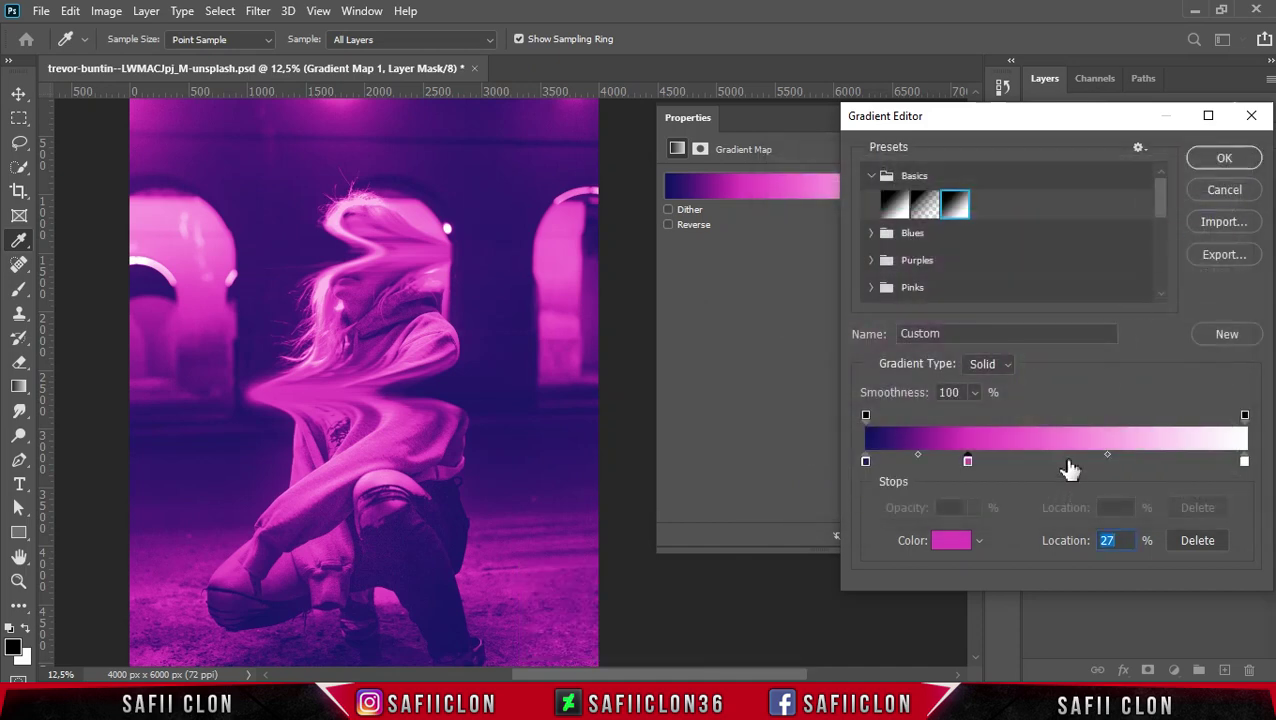
Add a colour stop at location 51% of the gradient and set it to yellow e6e433.
drag(1021, 465, 1060, 460)
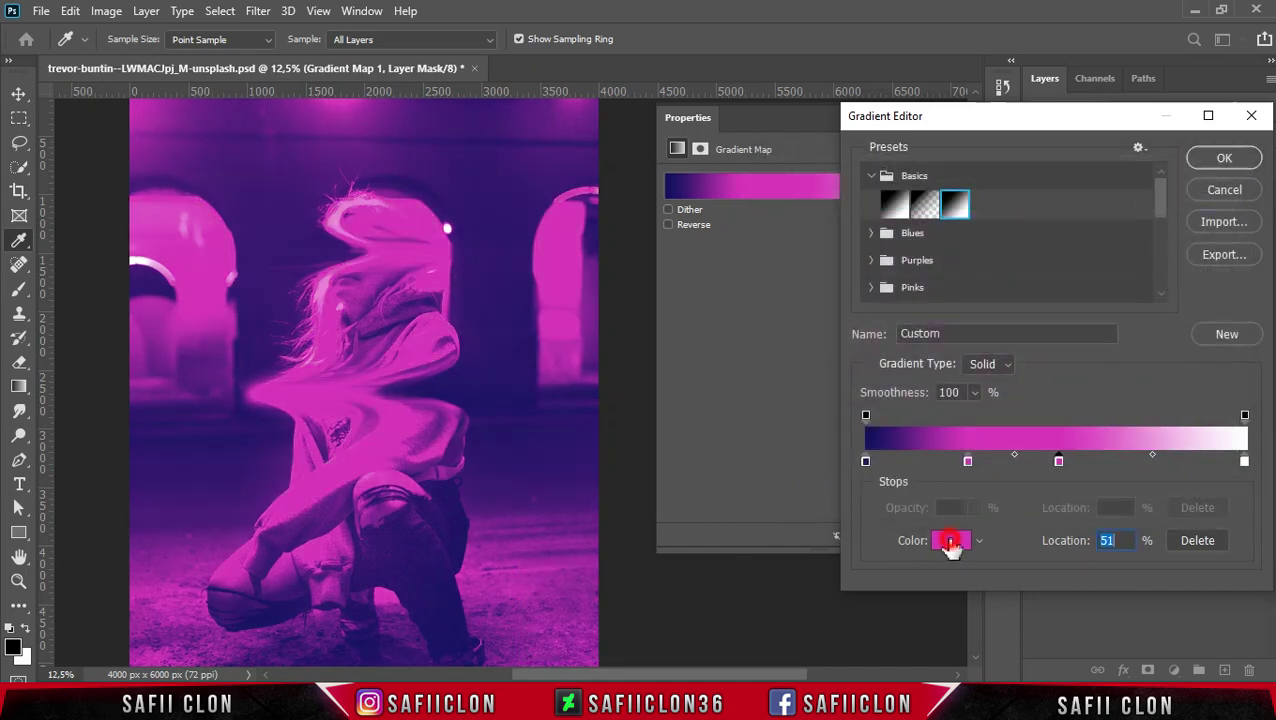
click(951, 542)
click(1120, 505)
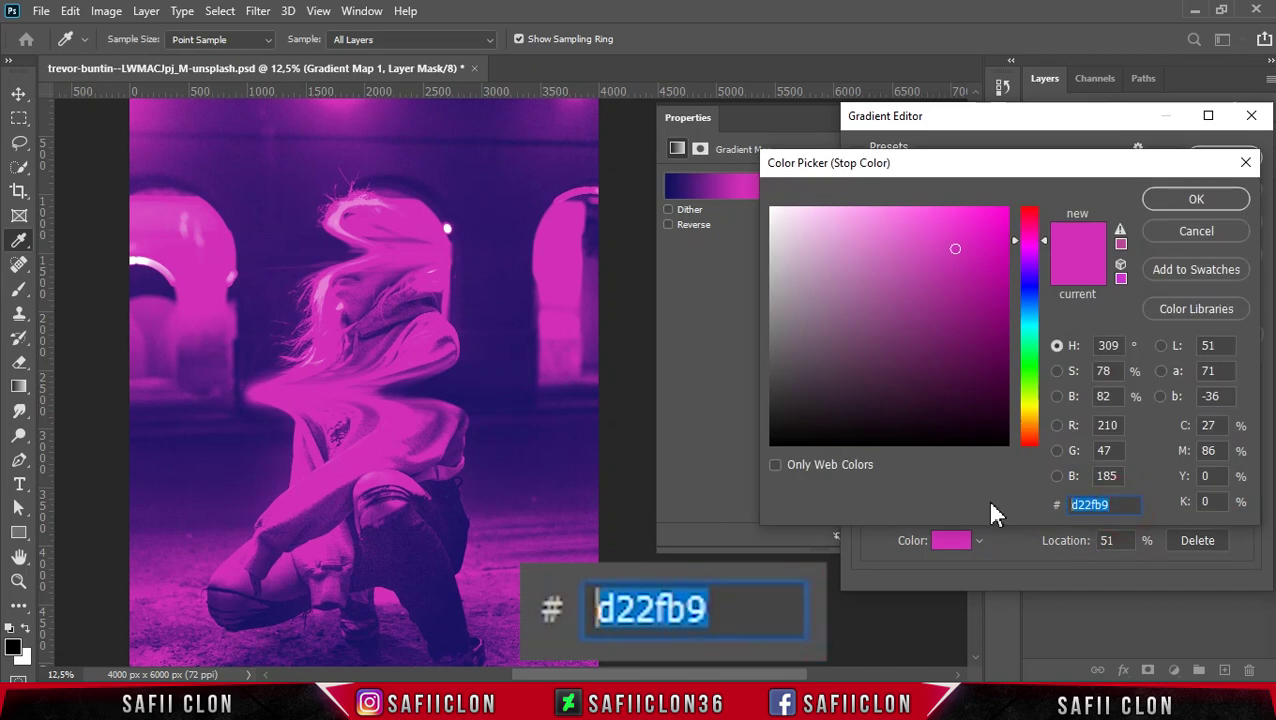
text(e6e433)
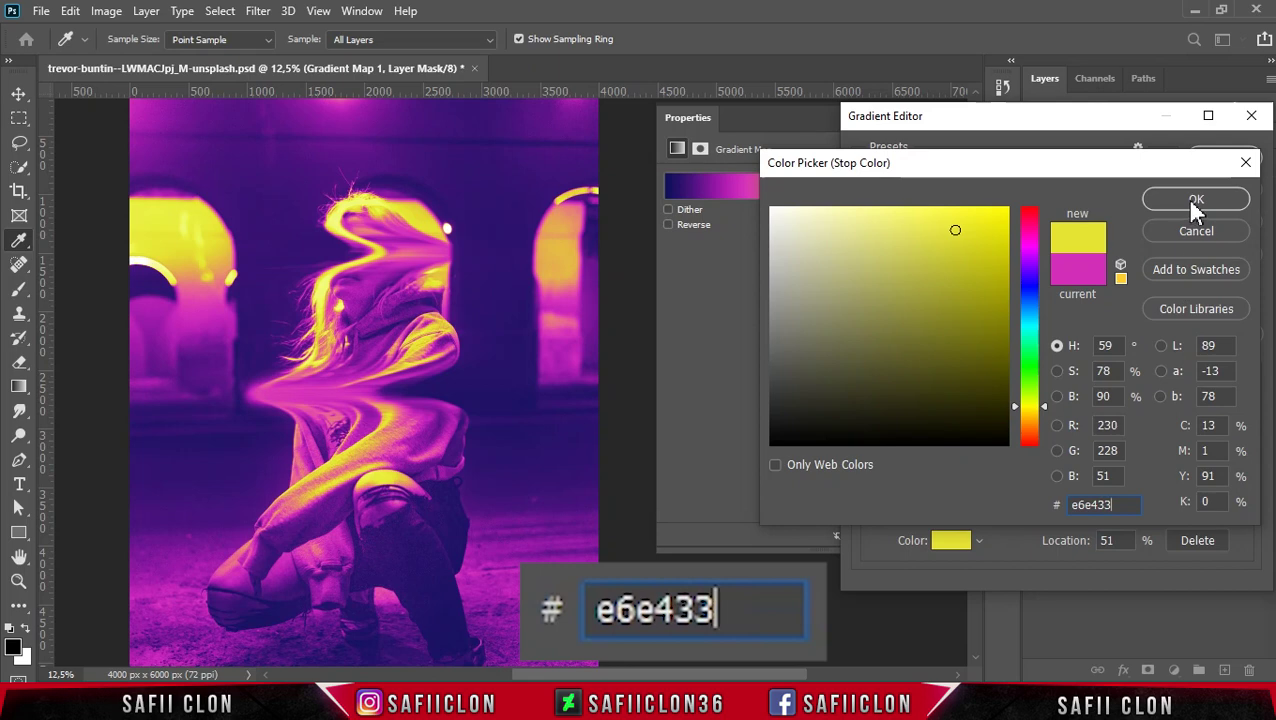
click(1192, 200)
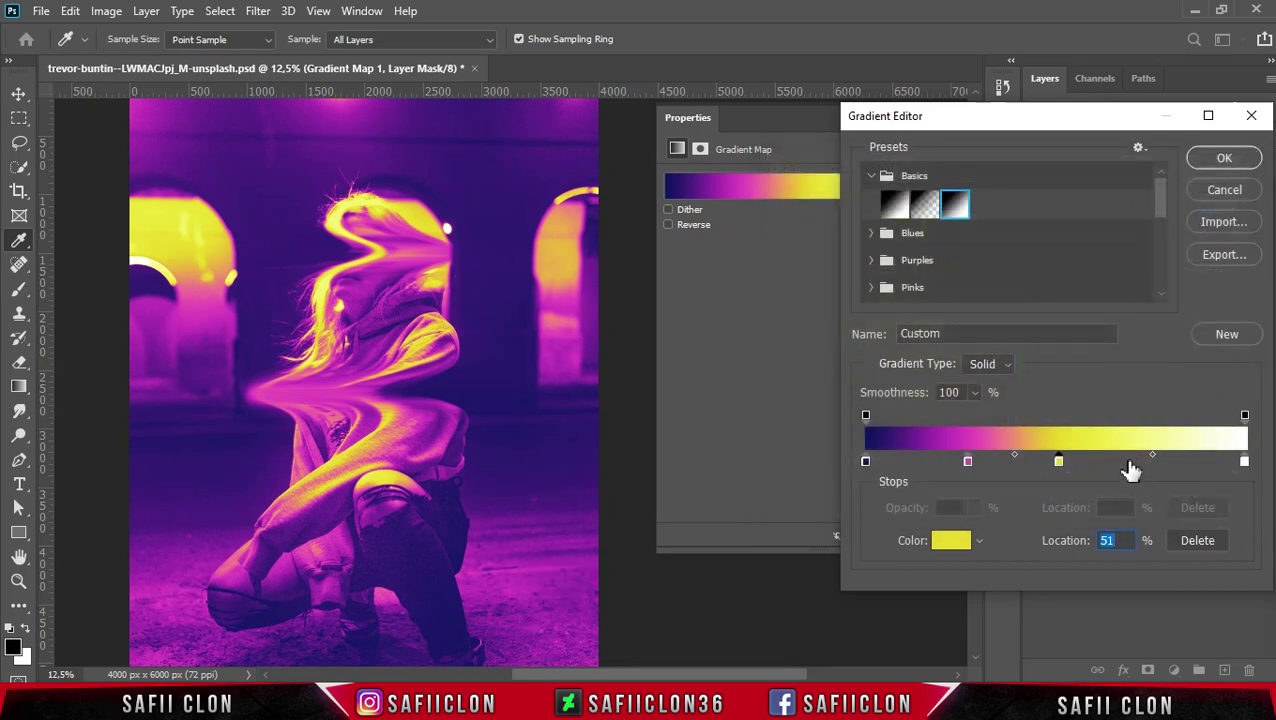
Add a colour stop at location 76% of the gradient and set it to green 0cf749.
mouse_move(1140, 463)
mouse_down()
mouse_move(1172, 465)
mouse_move(1155, 462)
mouse_up()
click(955, 542)
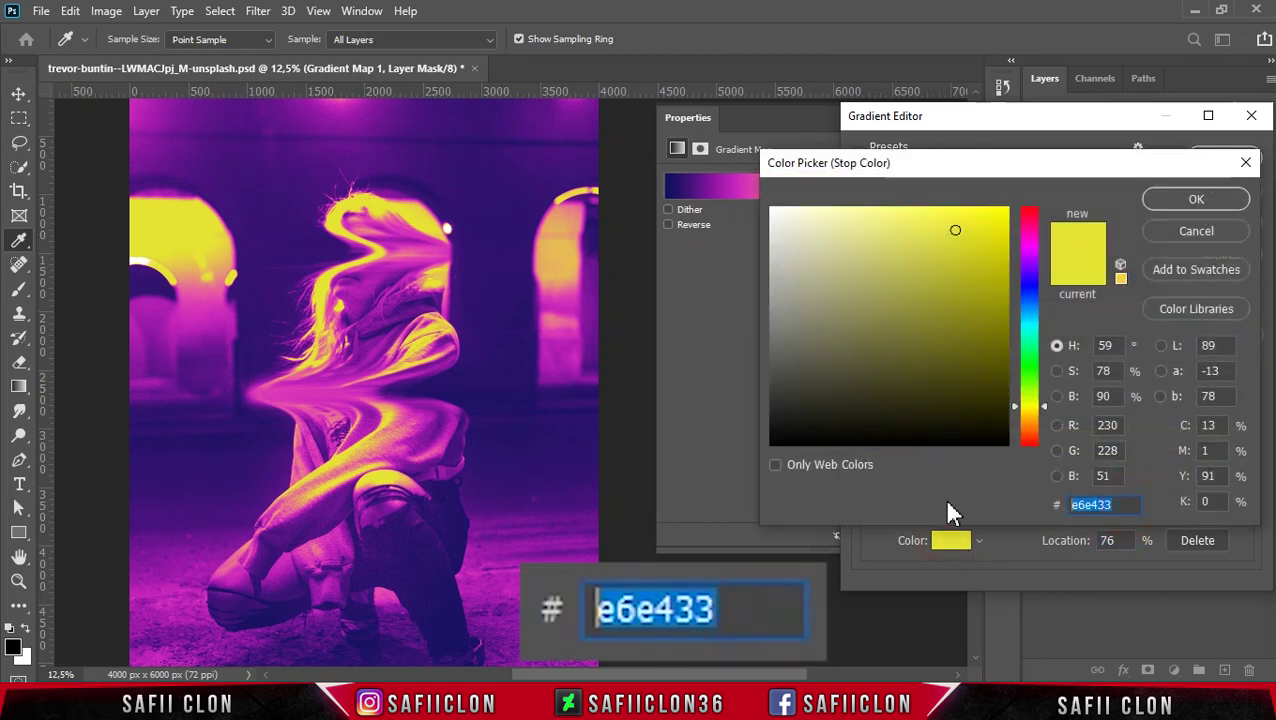
text(0cf749)
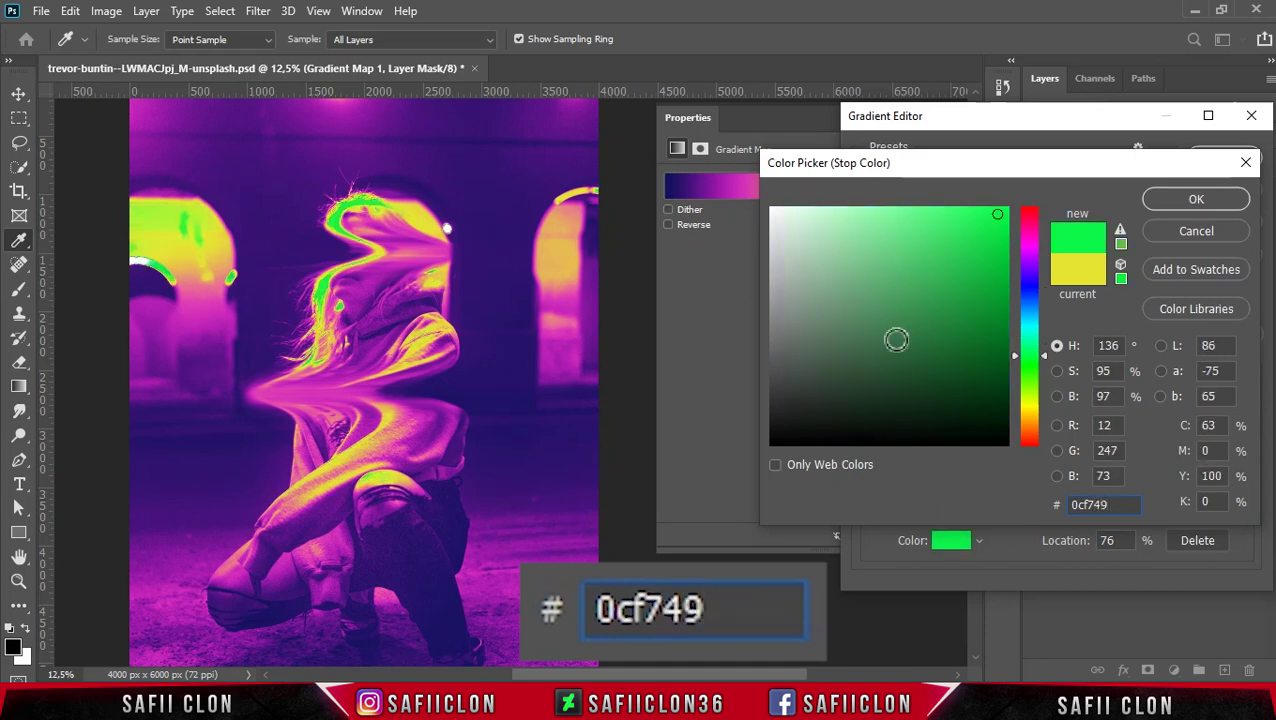
click(1196, 200)
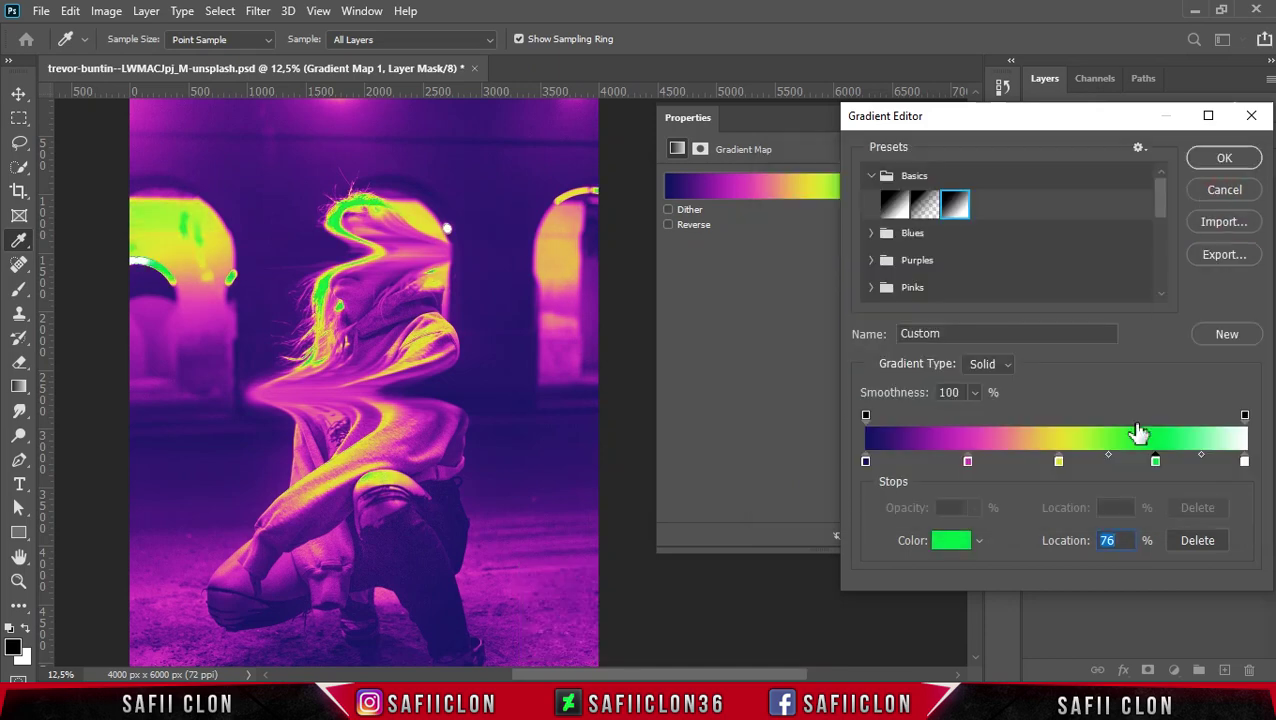
Set the gradient's end colour stop at location 100% to teal 1f989c and apply the edited gradient.
click(1246, 462)
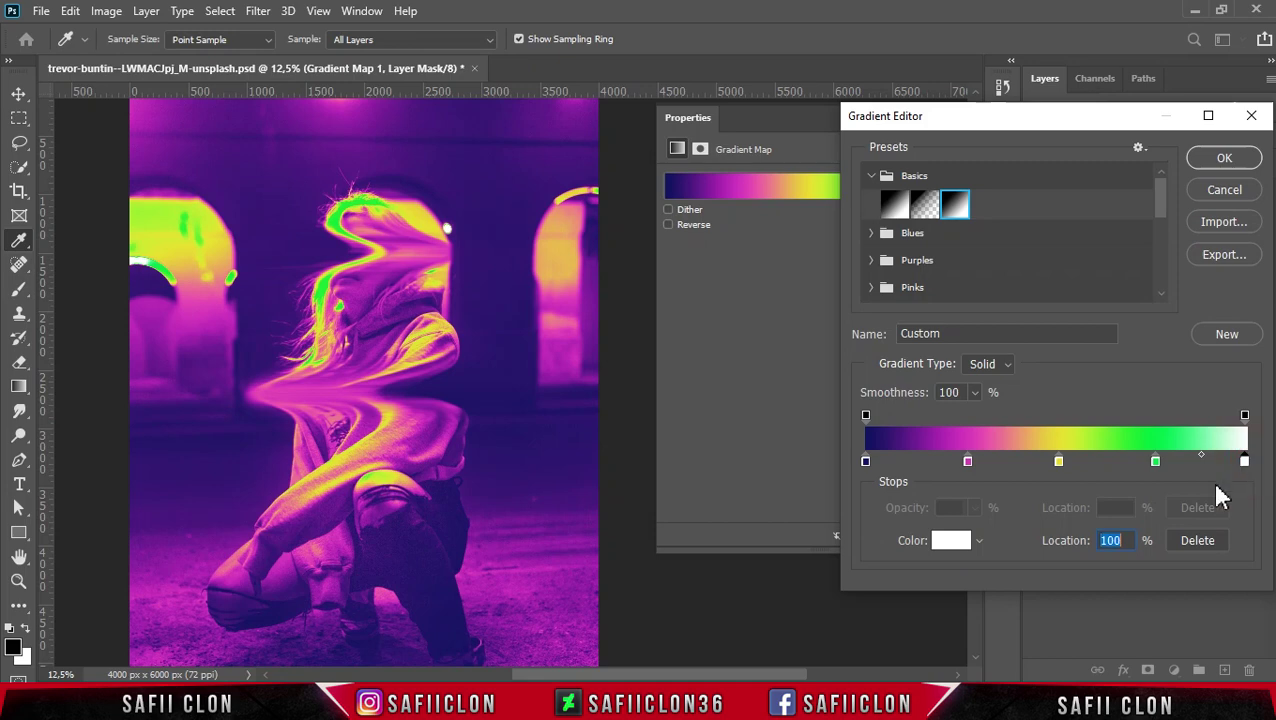
click(955, 542)
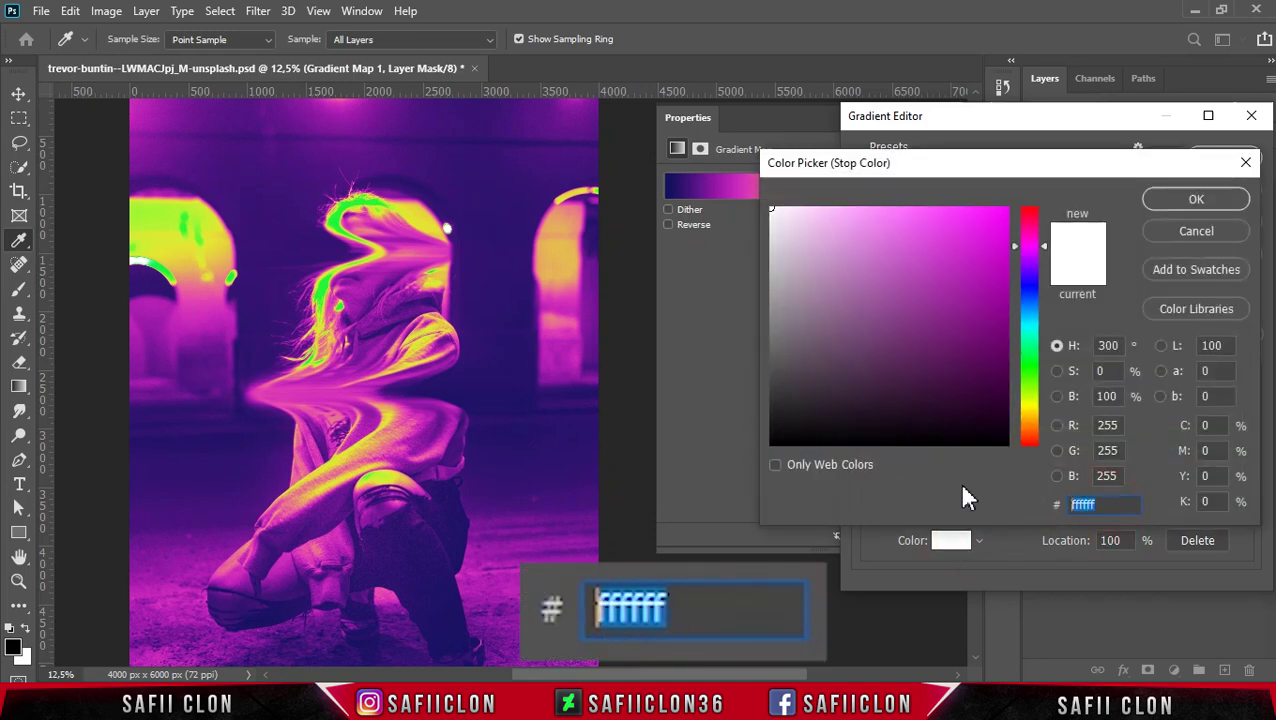
text(1f9)
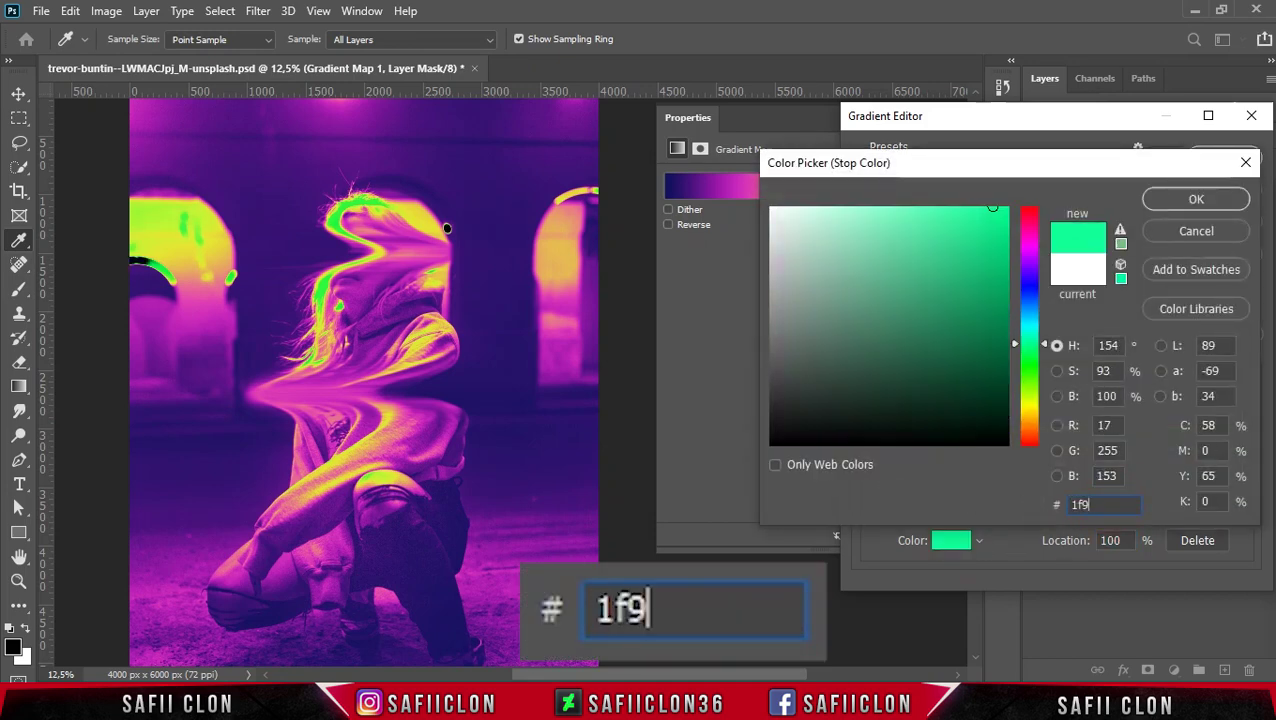
text(89c)
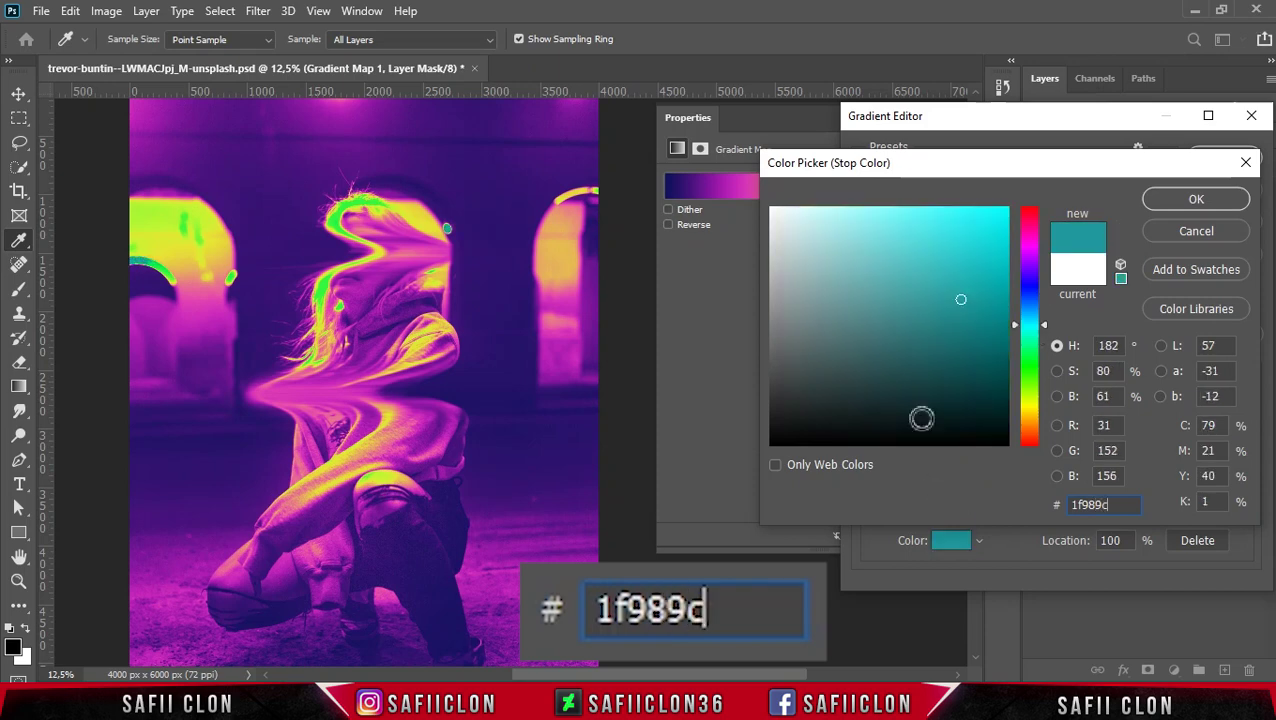
click(1169, 200)
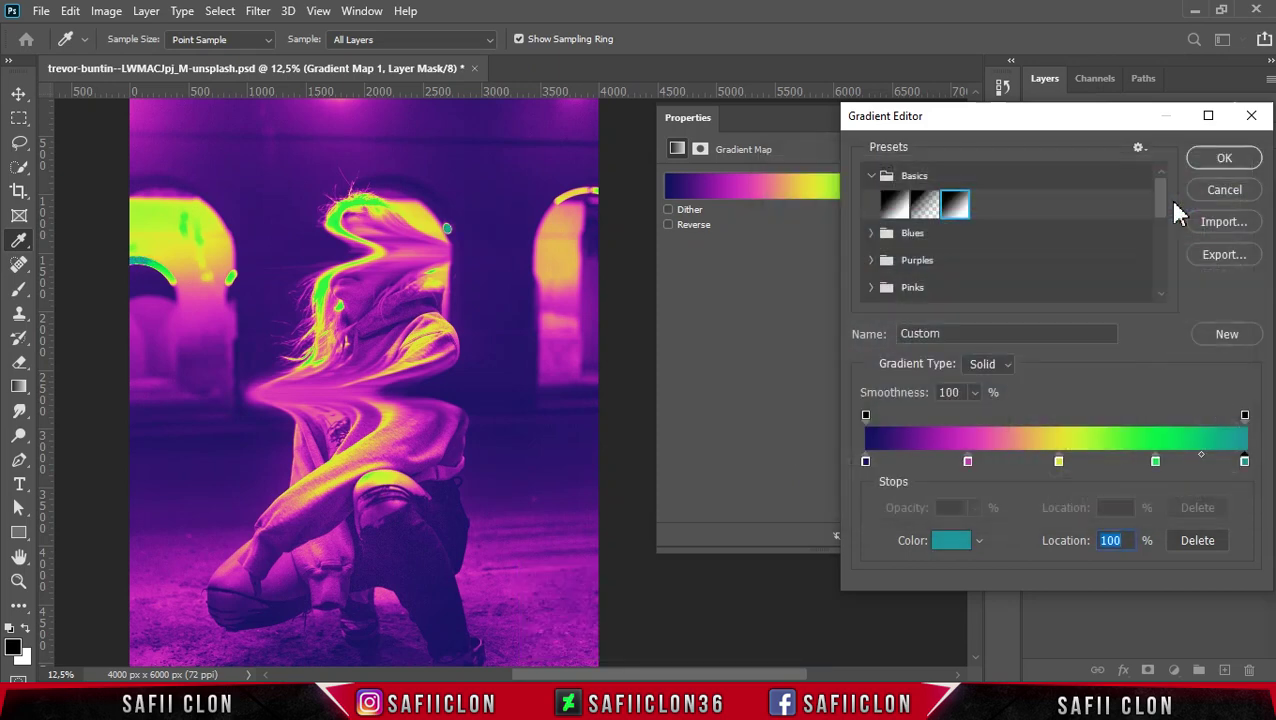
click(1226, 159)
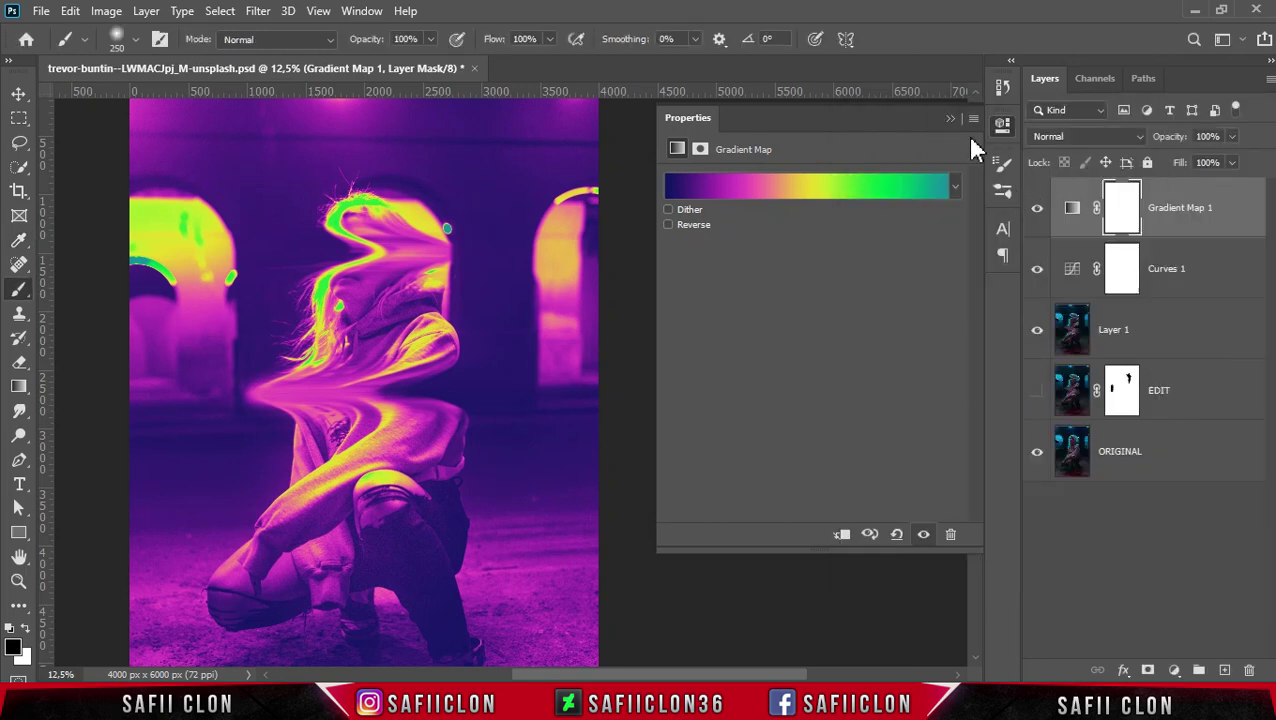
click(947, 120)
Set the Gradient Map layer's blend mode to Color Dodge and its fill to 65%.
click(1037, 208)
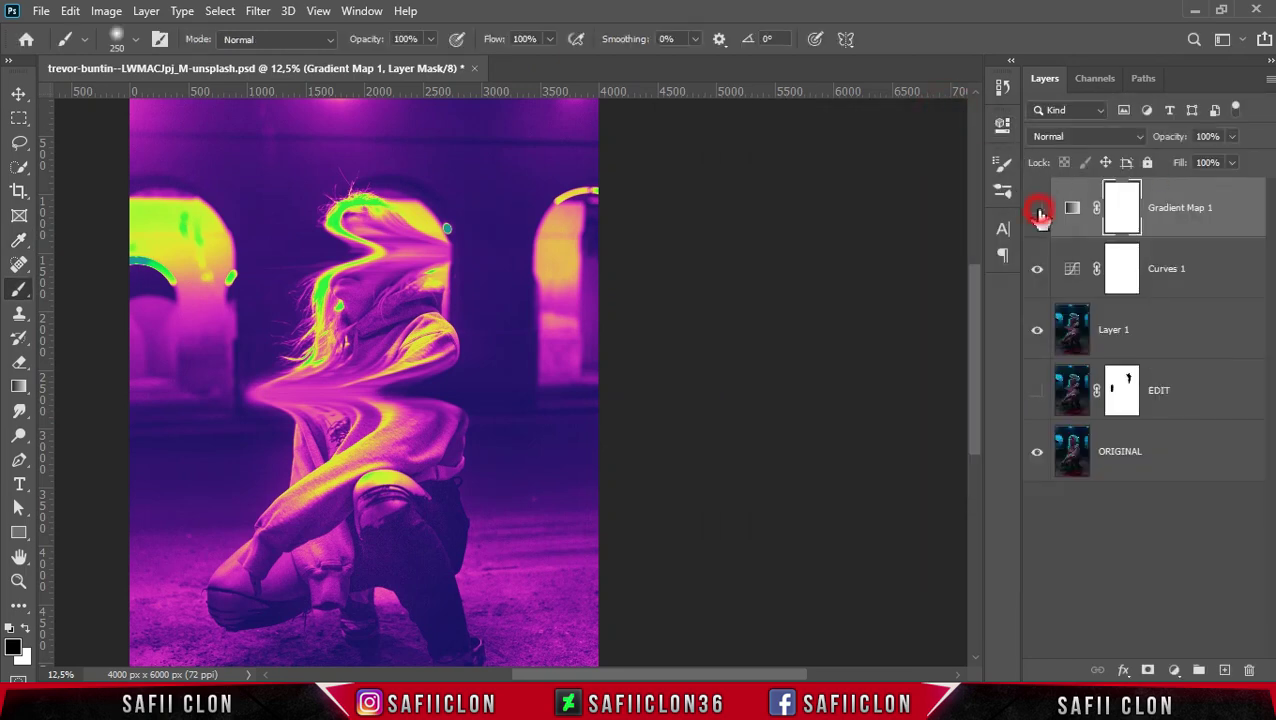
click(1038, 212)
click(1140, 137)
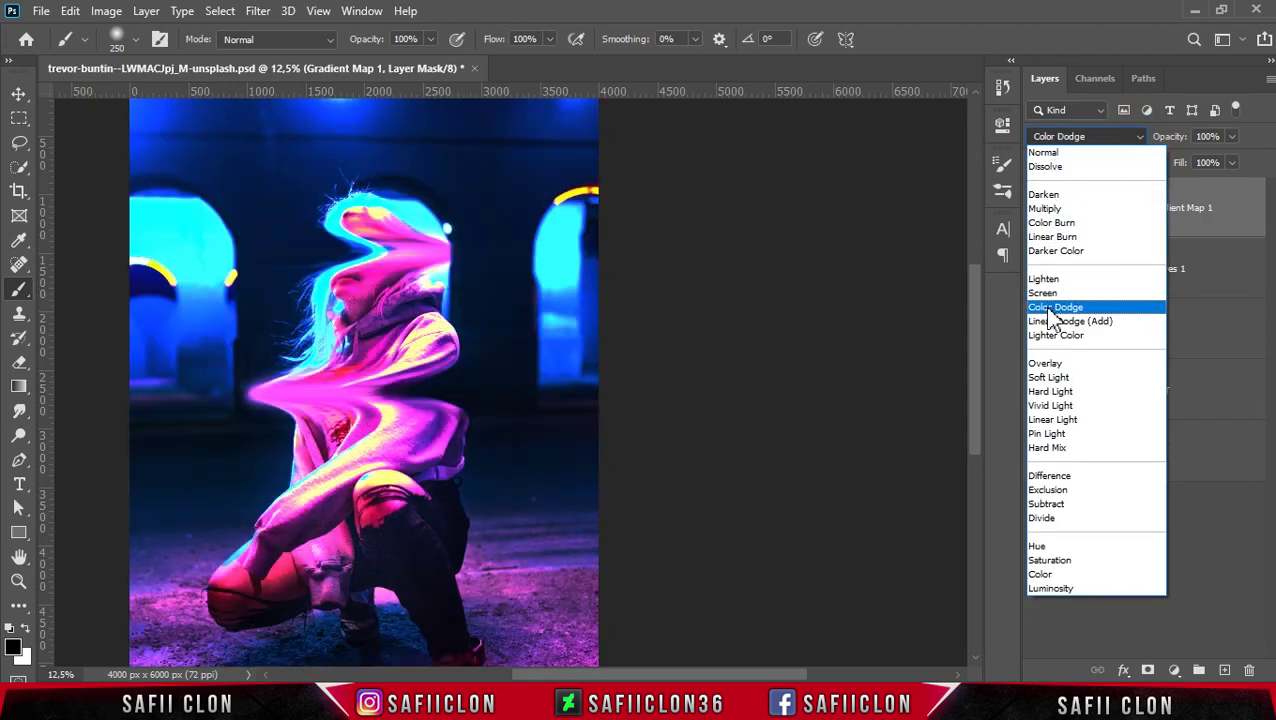
click(1053, 313)
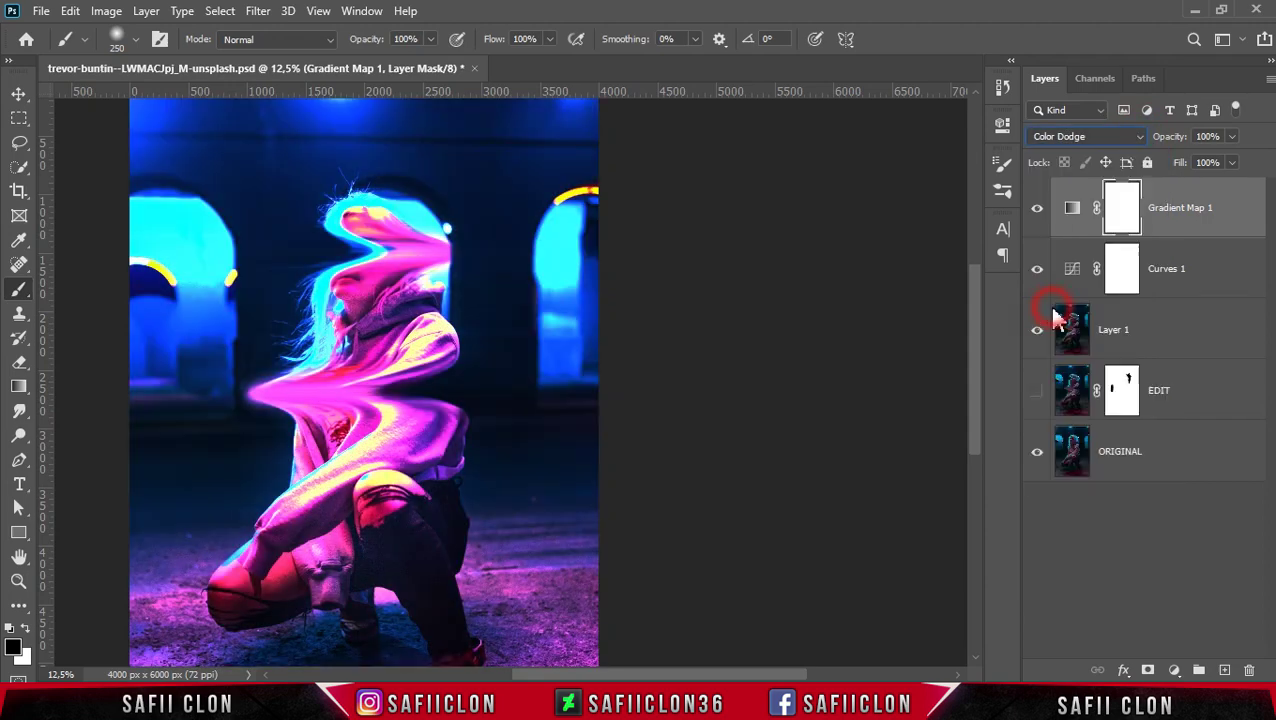
click(1233, 164)
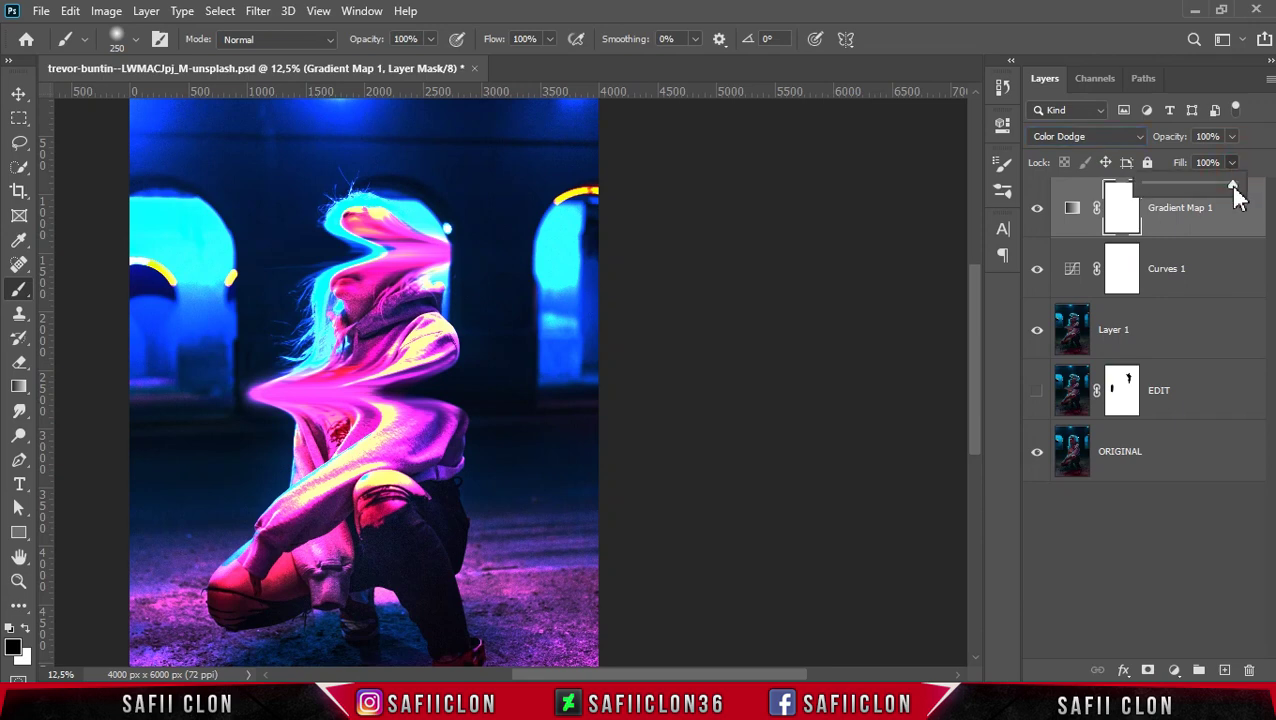
drag(1205, 183, 1199, 184)
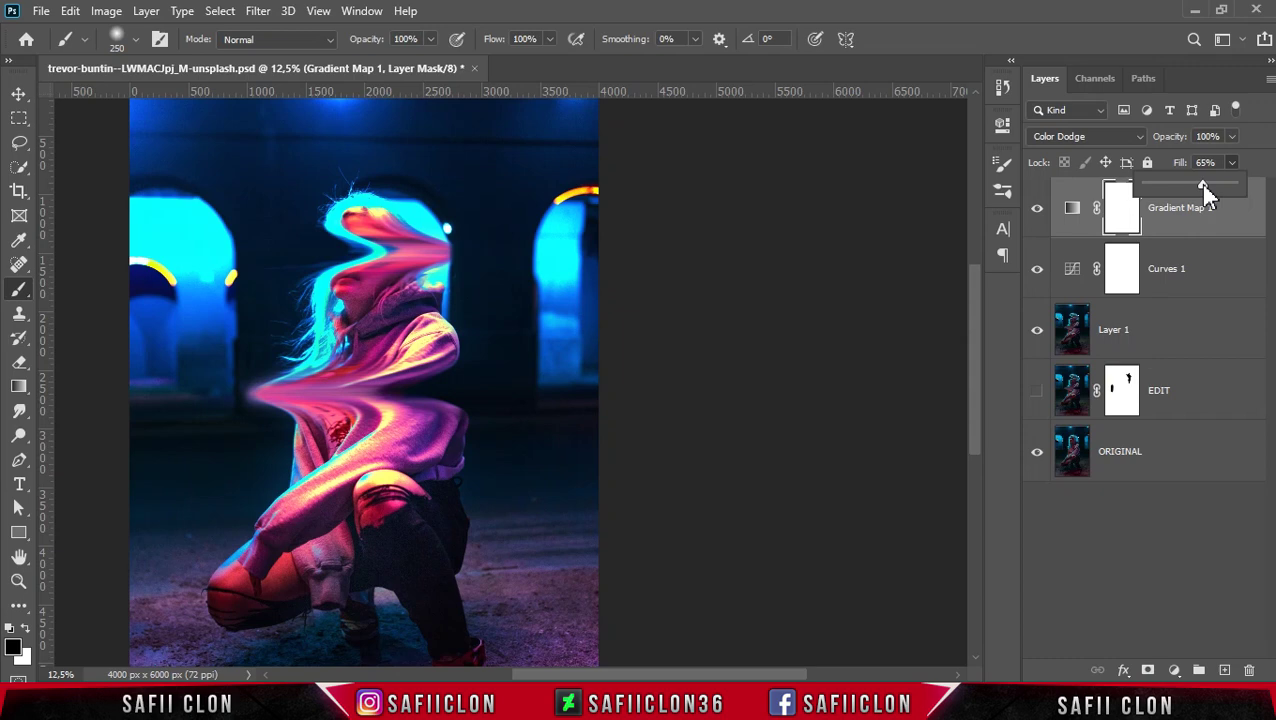
click(1240, 164)
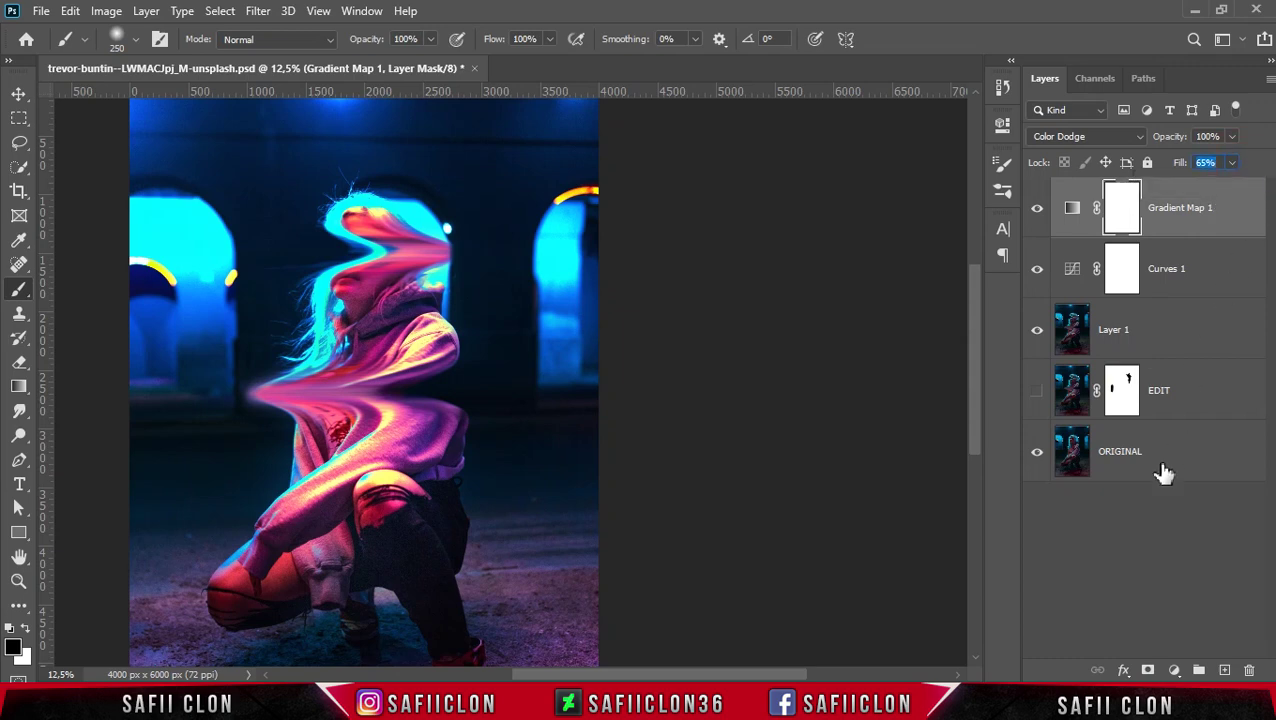
Add a Hue/Saturation adjustment layer above the Gradient Map and raise its saturation slightly.
click(1175, 670)
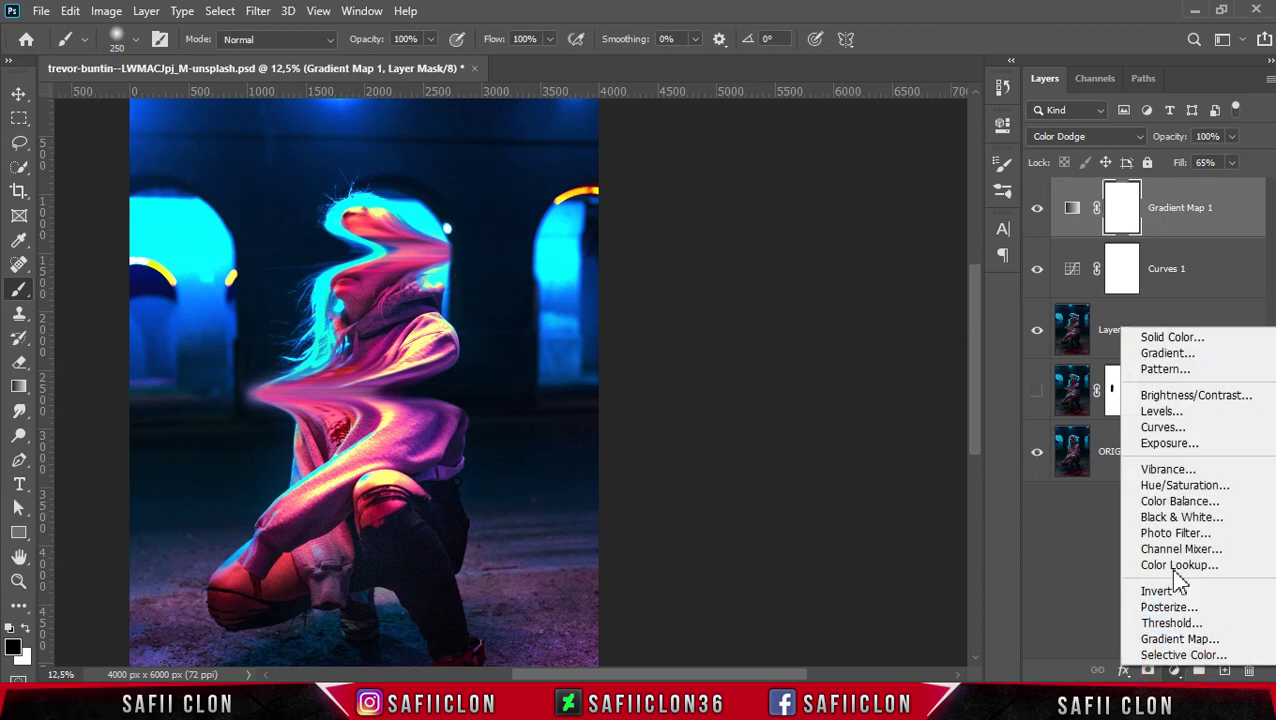
click(1173, 490)
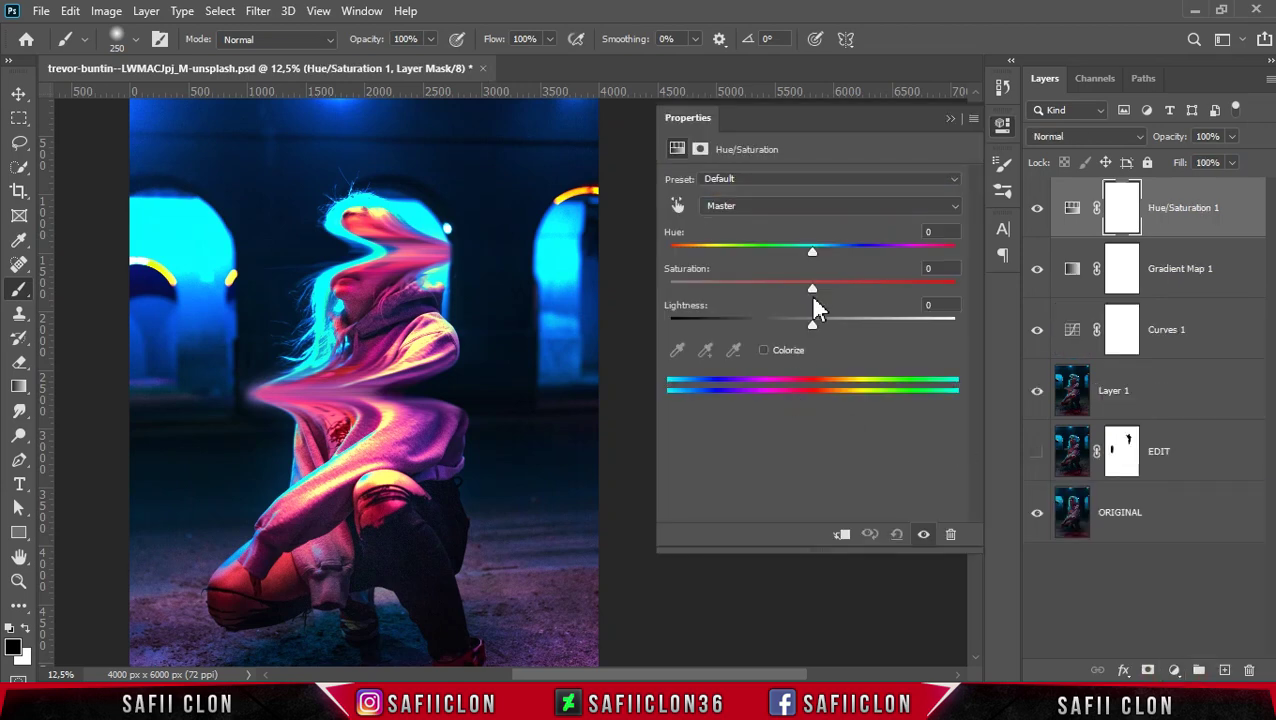
drag(812, 287, 825, 263)
click(949, 119)
click(1038, 212)
click(1038, 212)
Duplicate Layer 1 within the same document, keeping the name Layer 1 copy.
key(v)
key(ctrl+minus)
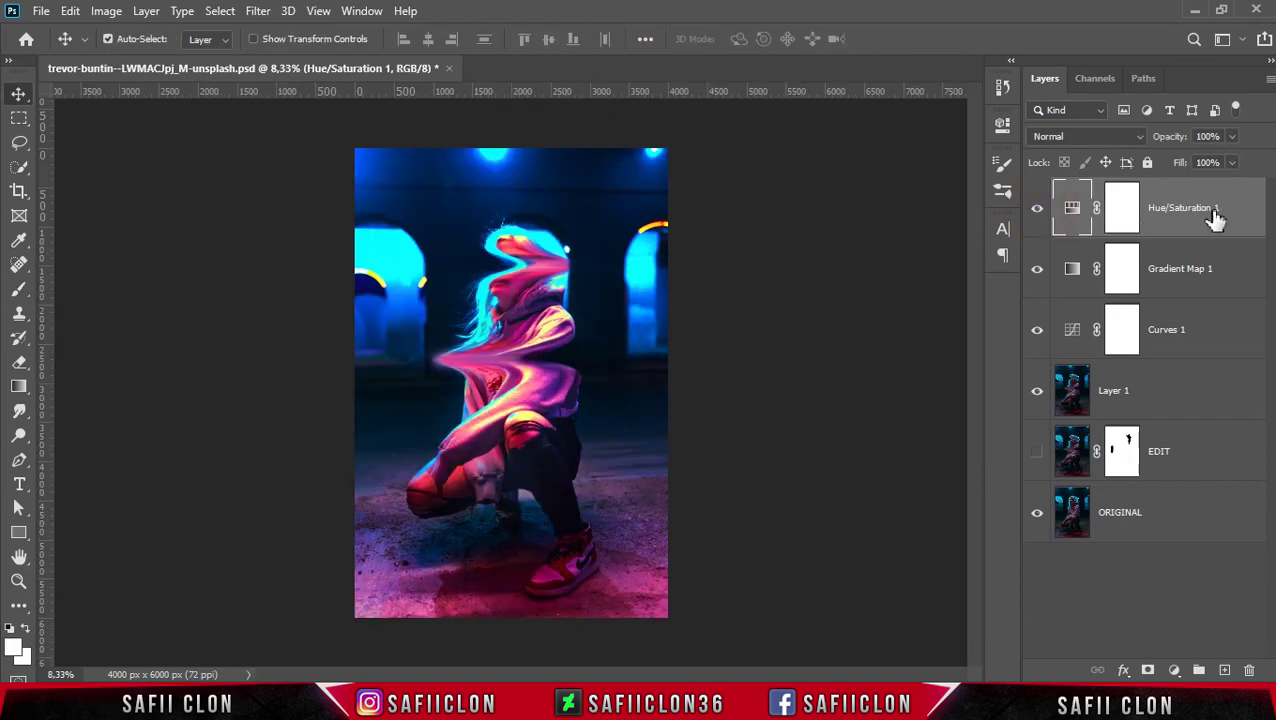
click(1192, 401)
right_click(1194, 402)
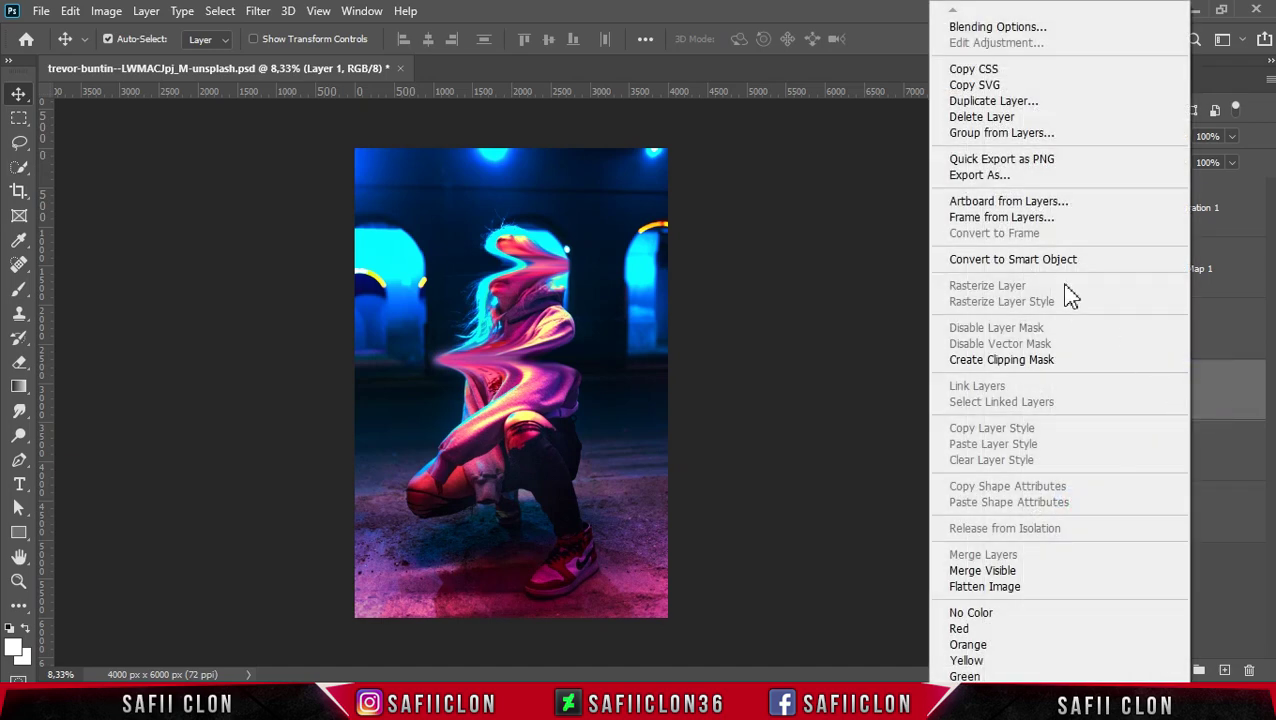
click(1014, 110)
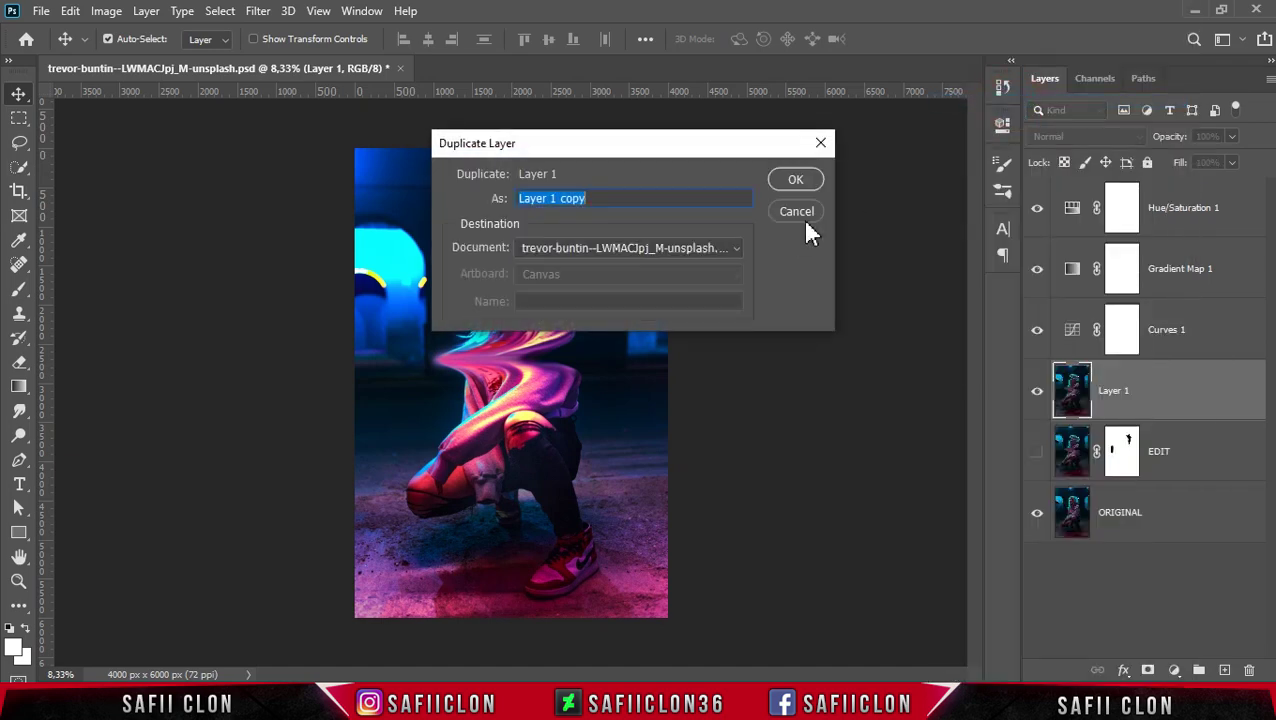
click(788, 183)
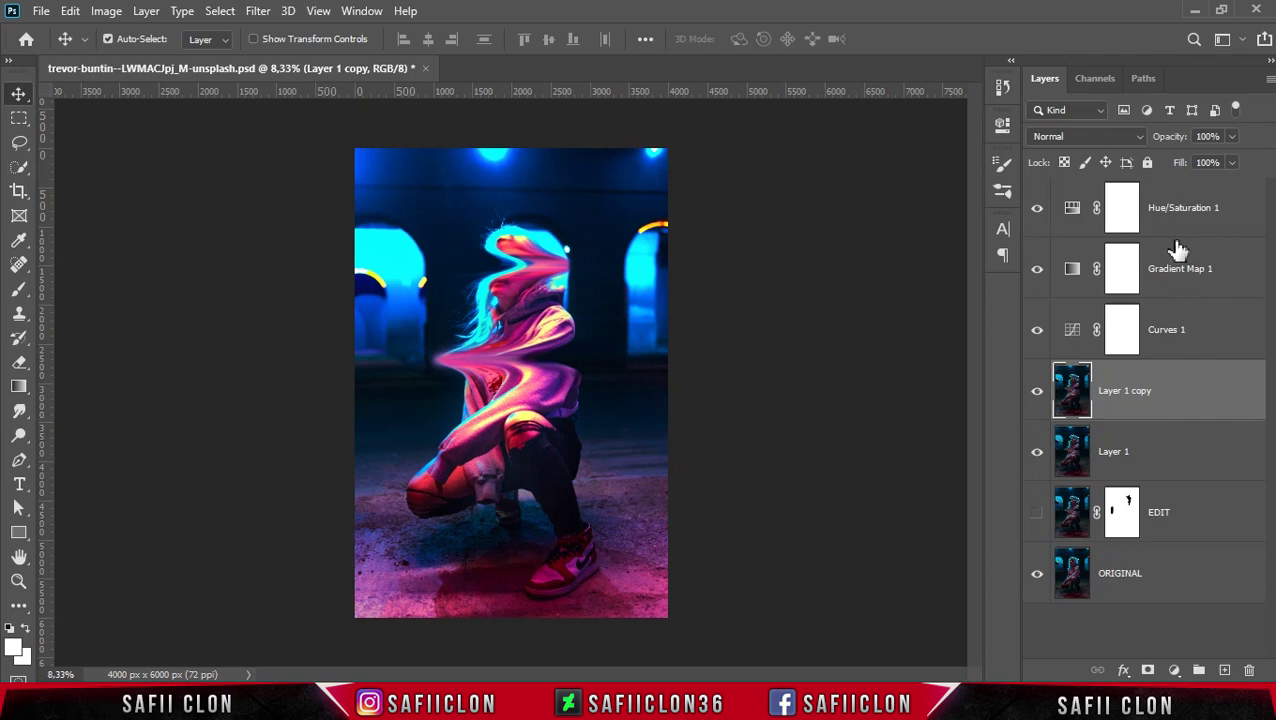
Exclude the red channel from Layer 1 copy in its advanced blending options.
right_click(1196, 383)
click(1017, 30)
drag(771, 140, 925, 150)
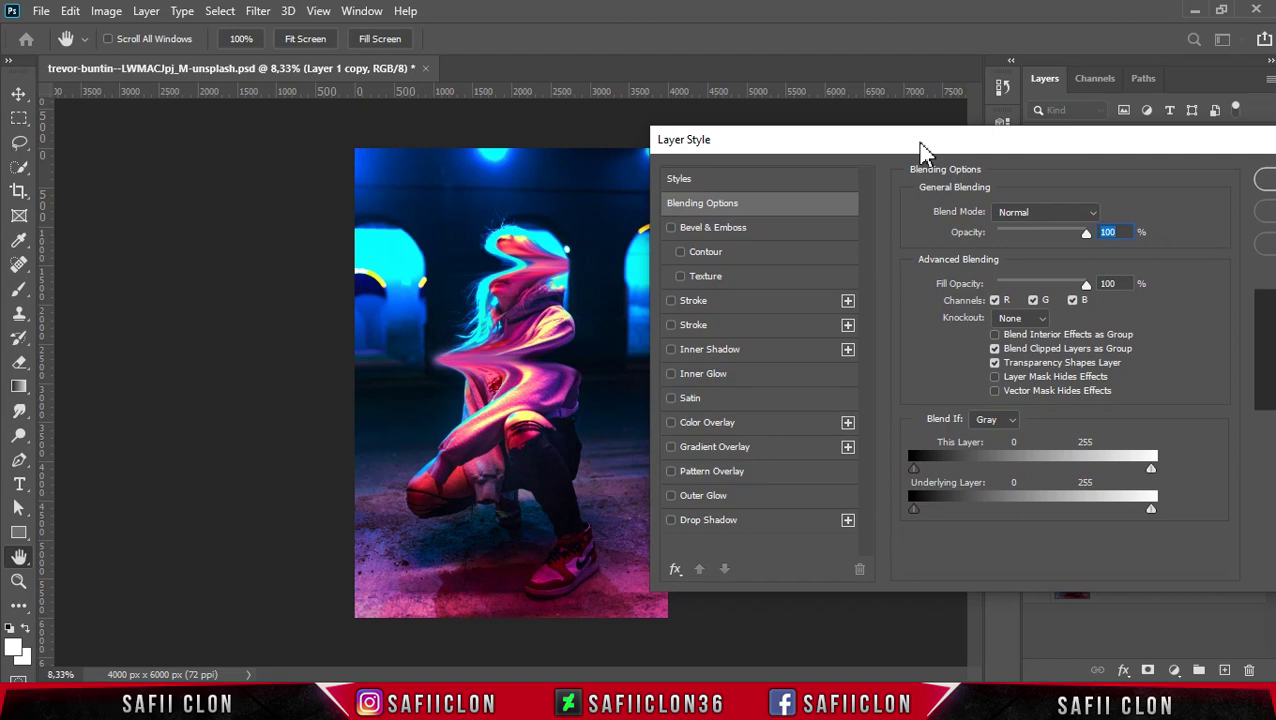
click(995, 301)
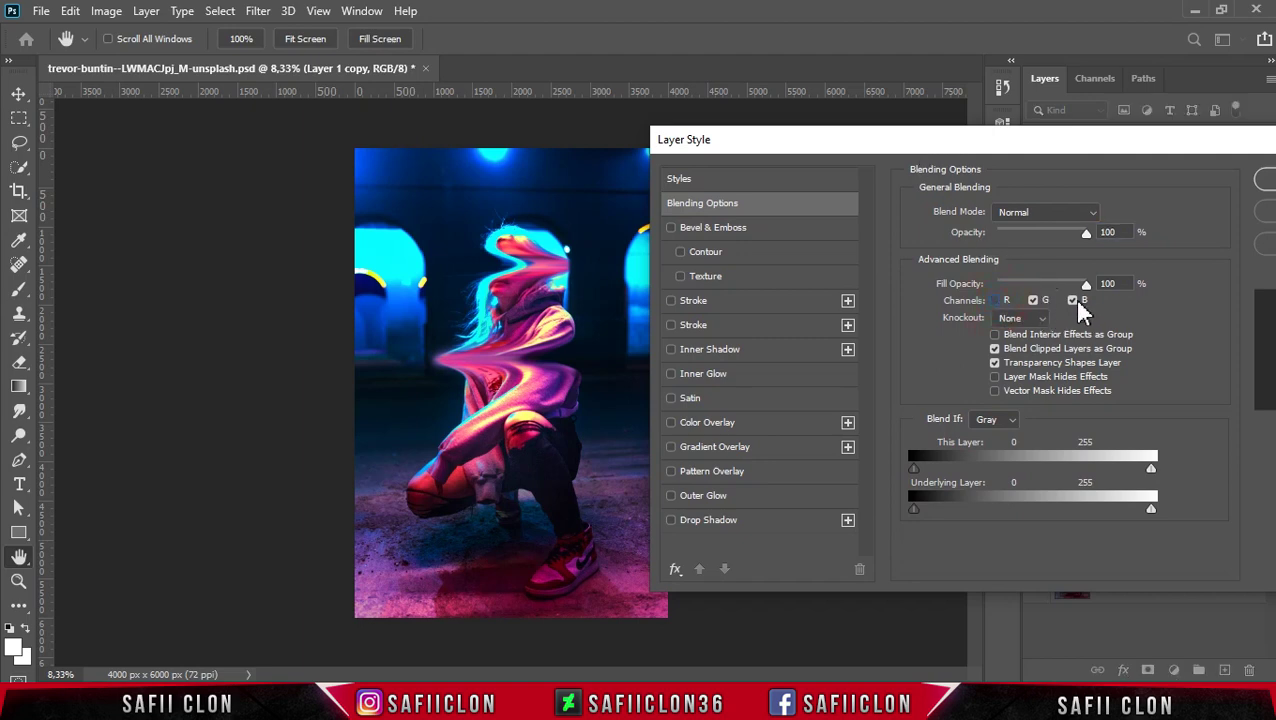
drag(1131, 142, 906, 148)
click(1090, 188)
Rotate Layer 1 copy by about 0.83° and shift it horizontally to X 2012 px for a colour-fringe effect.
key(v)
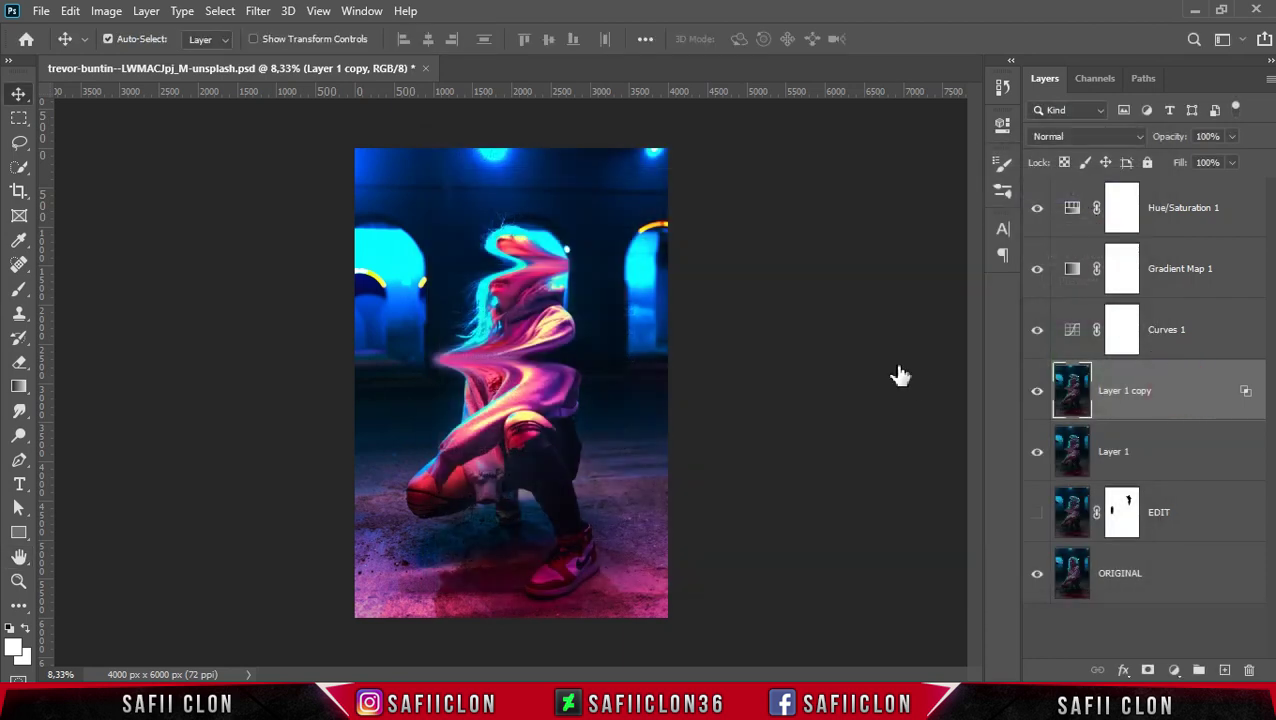
key(ctrl+t)
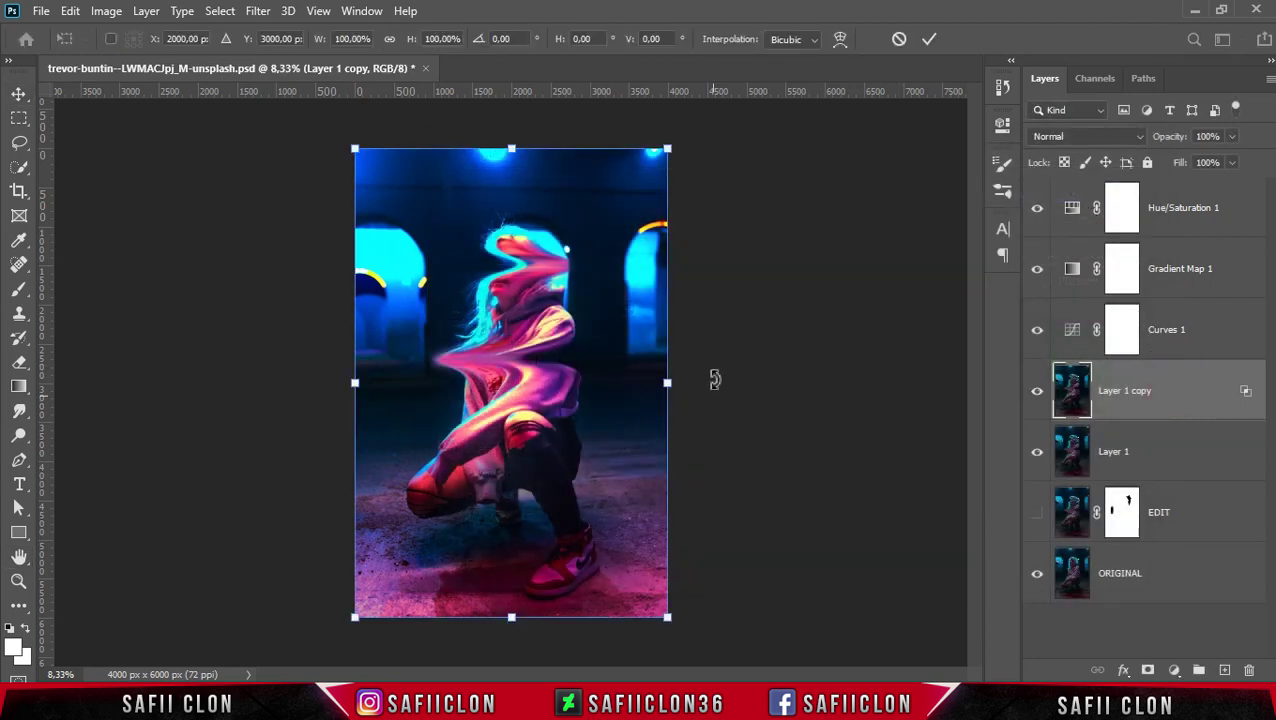
drag(720, 337, 726, 340)
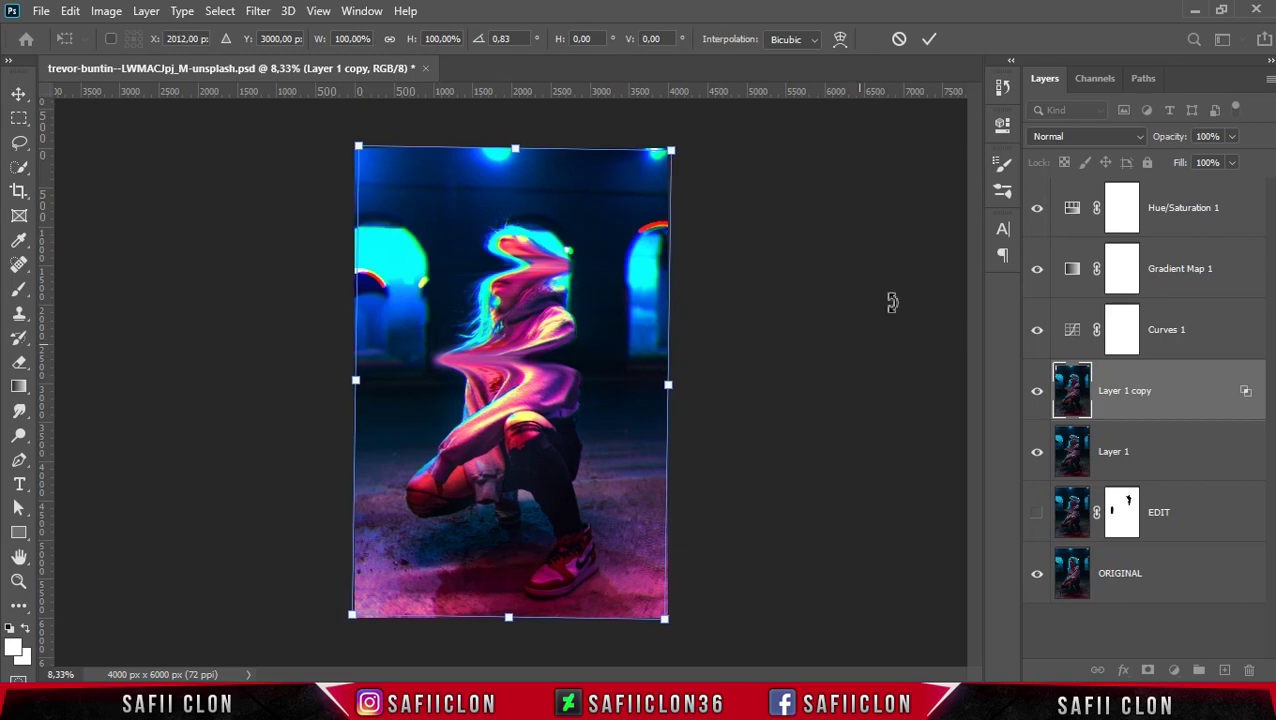
click(931, 39)
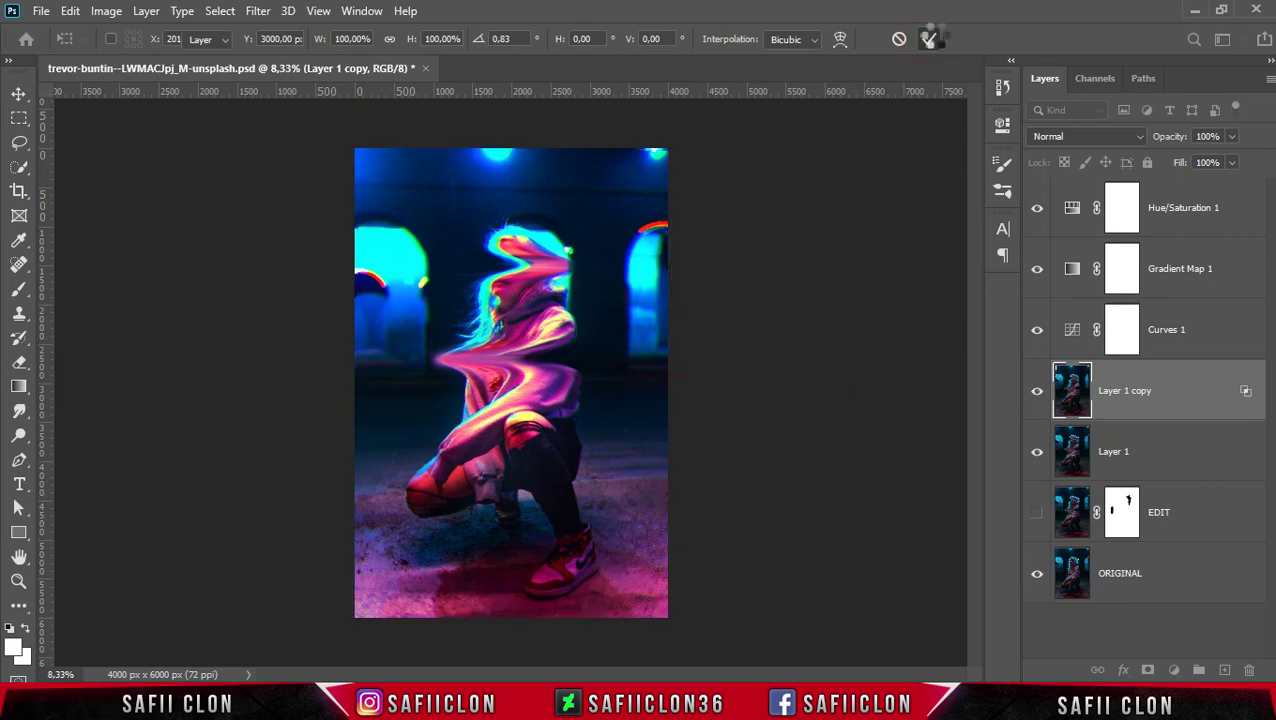
key(ctrl+plus)
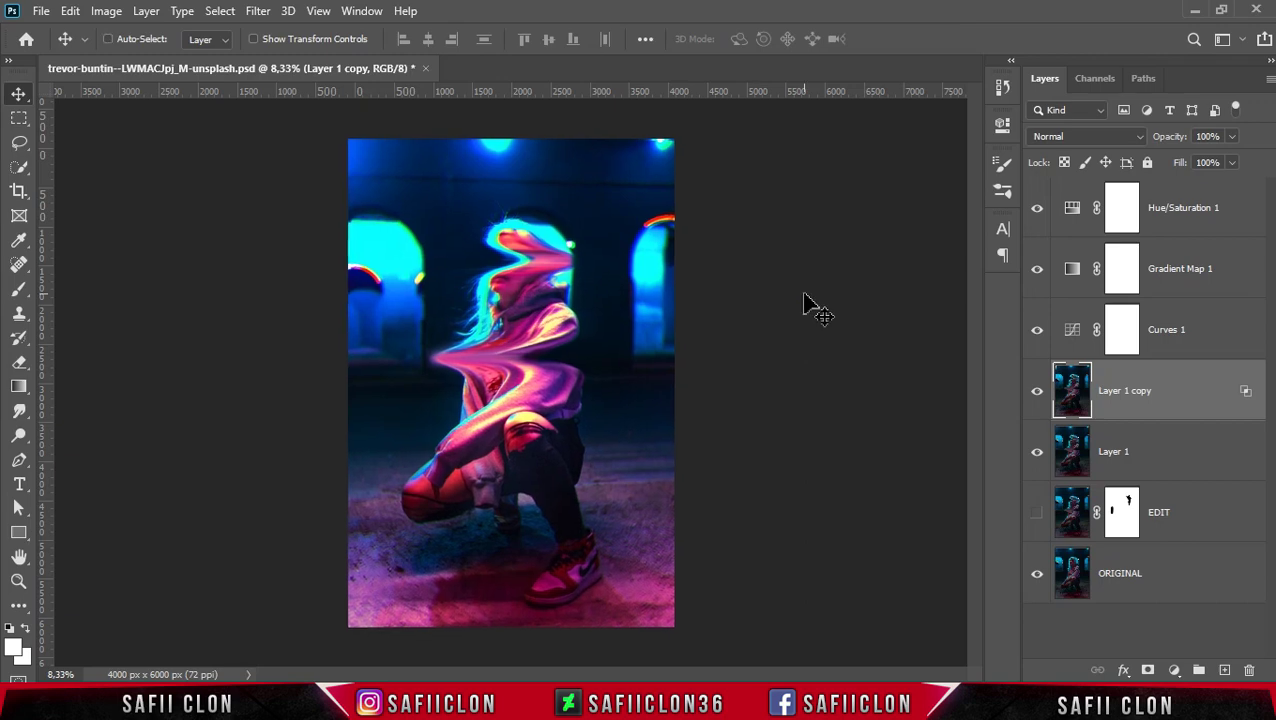
click(1036, 392)
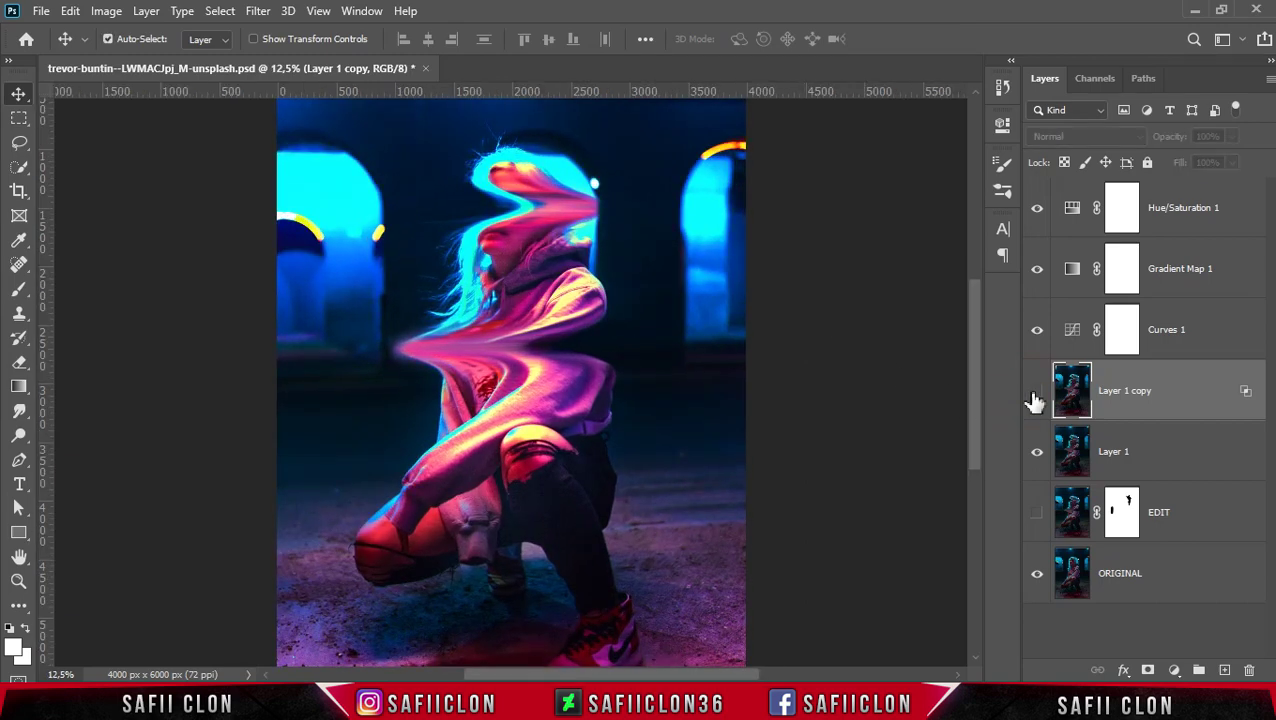
click(1036, 398)
click(1036, 398)
click(1036, 398)
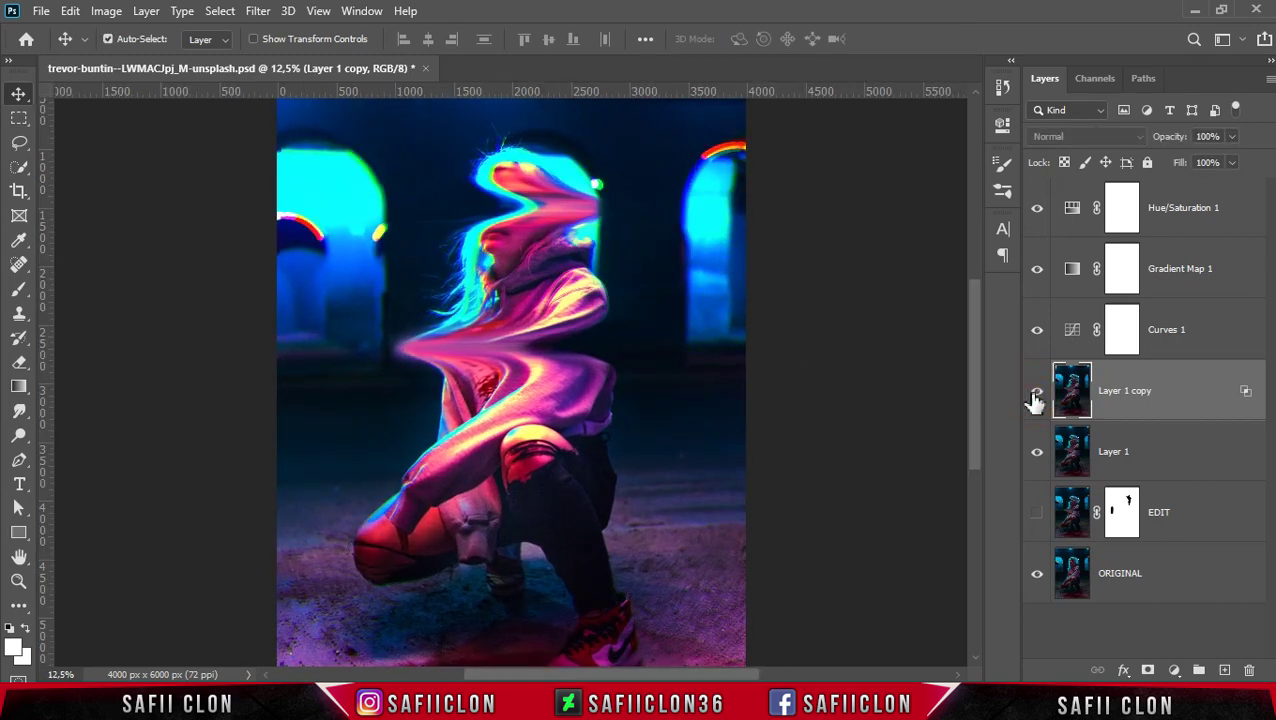
Group all layers from Hue/Saturation 1 down to EDIT, leaving out ORIGINAL, and name the group EDIT.
click(1210, 207)
shift+click(1222, 526)
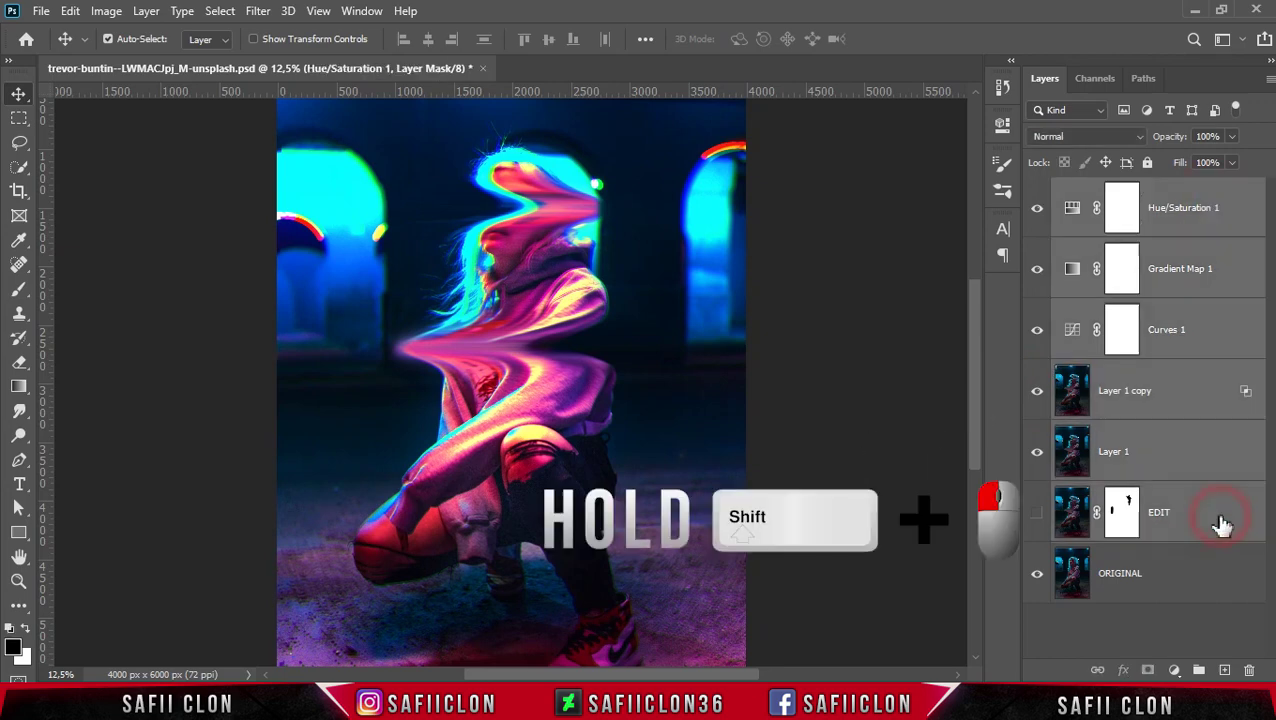
right_click(1214, 512)
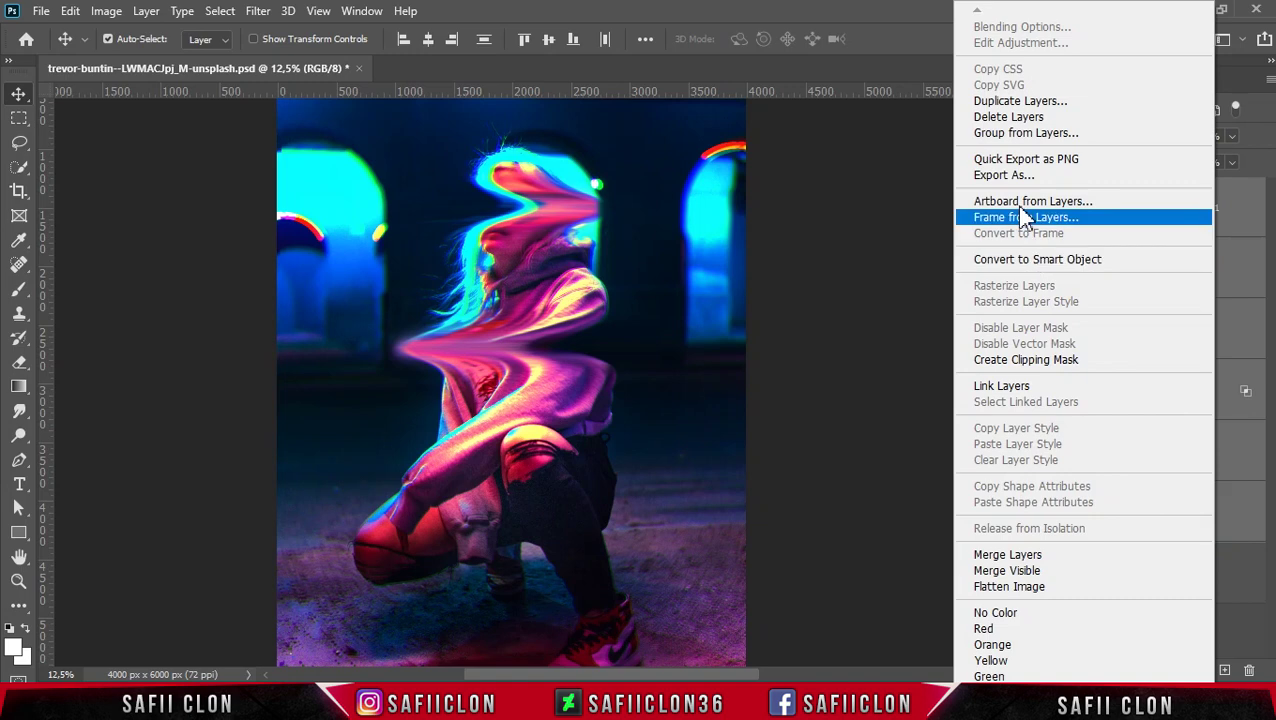
click(1004, 133)
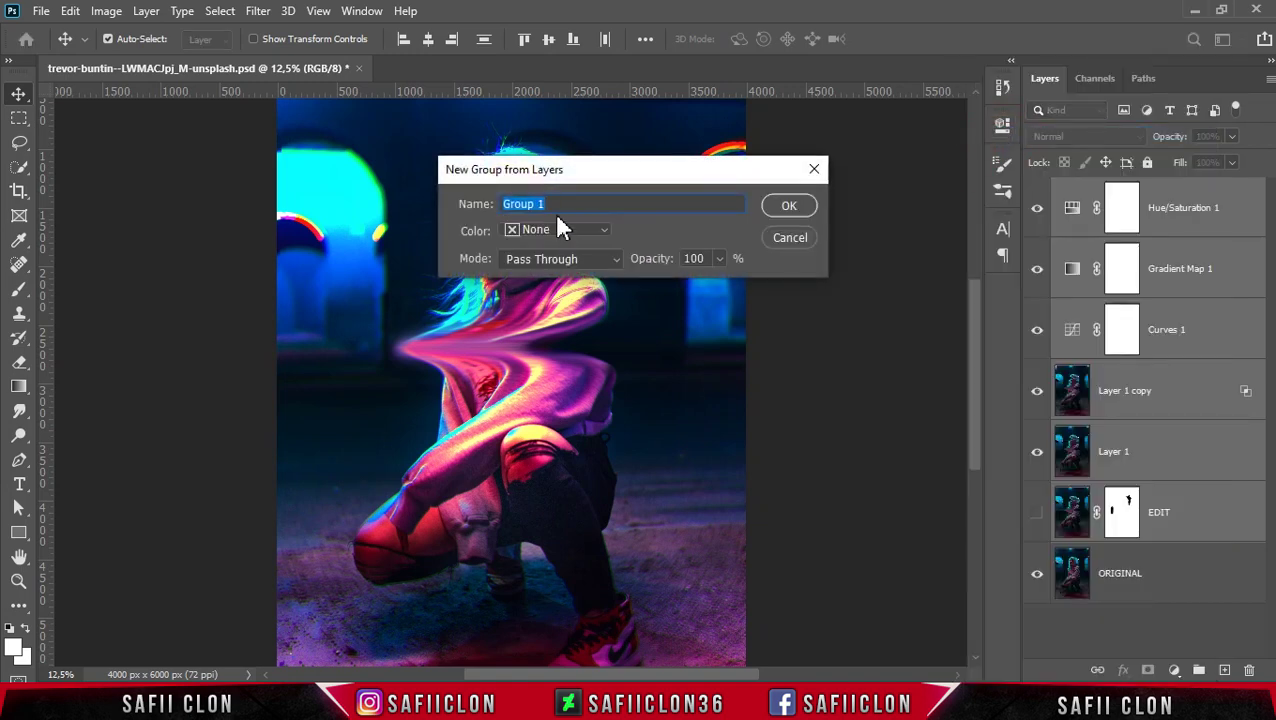
text(EDIT)
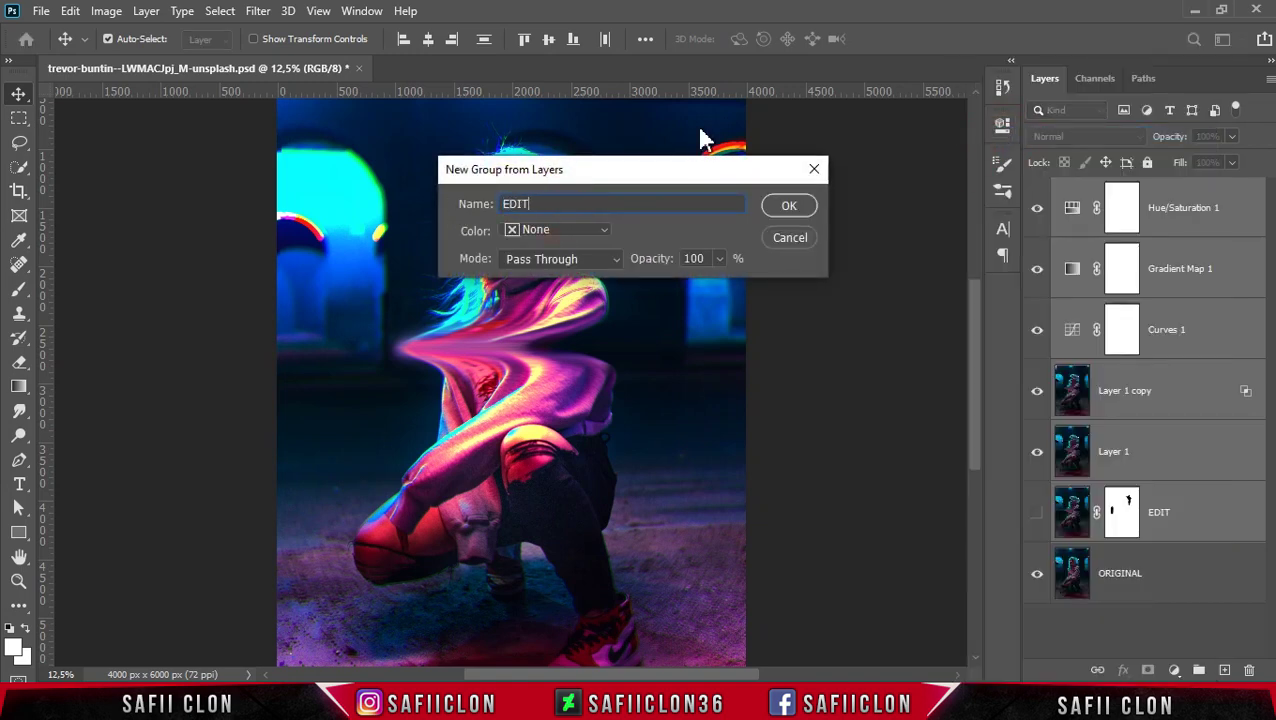
click(795, 206)
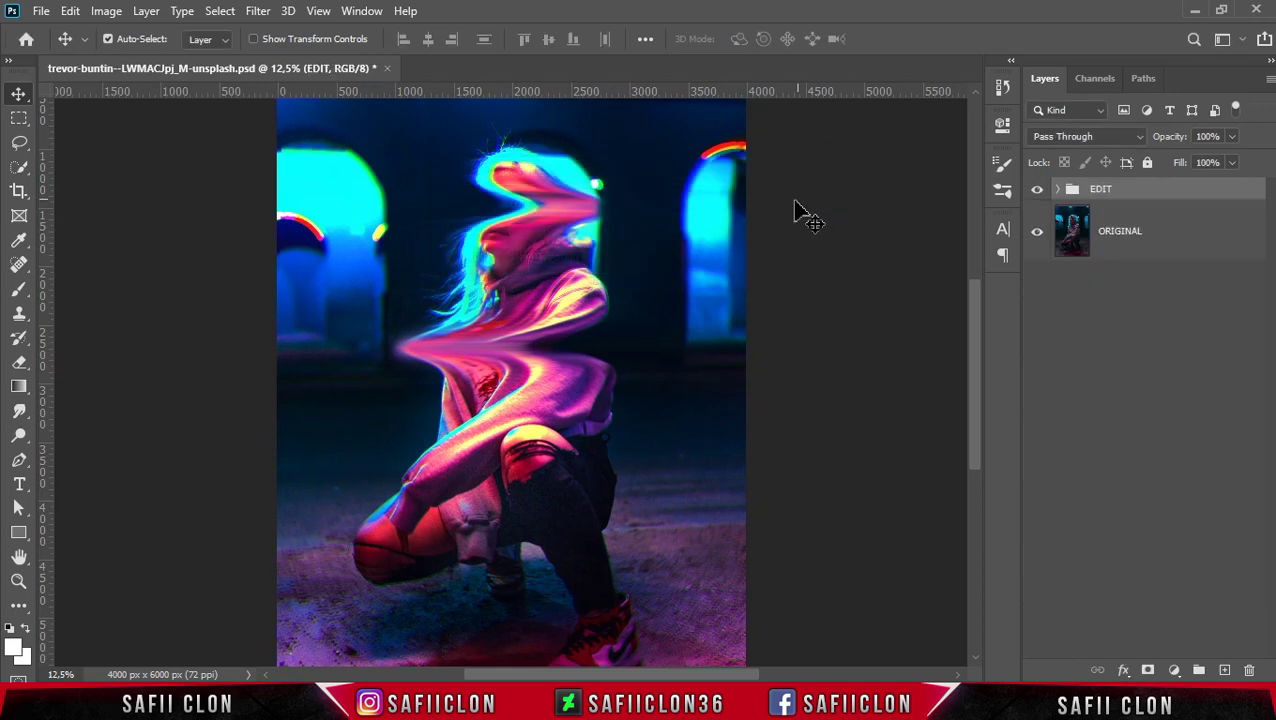
Compare the finished image with the original photo by hiding and showing the EDIT group.
click(1037, 189)
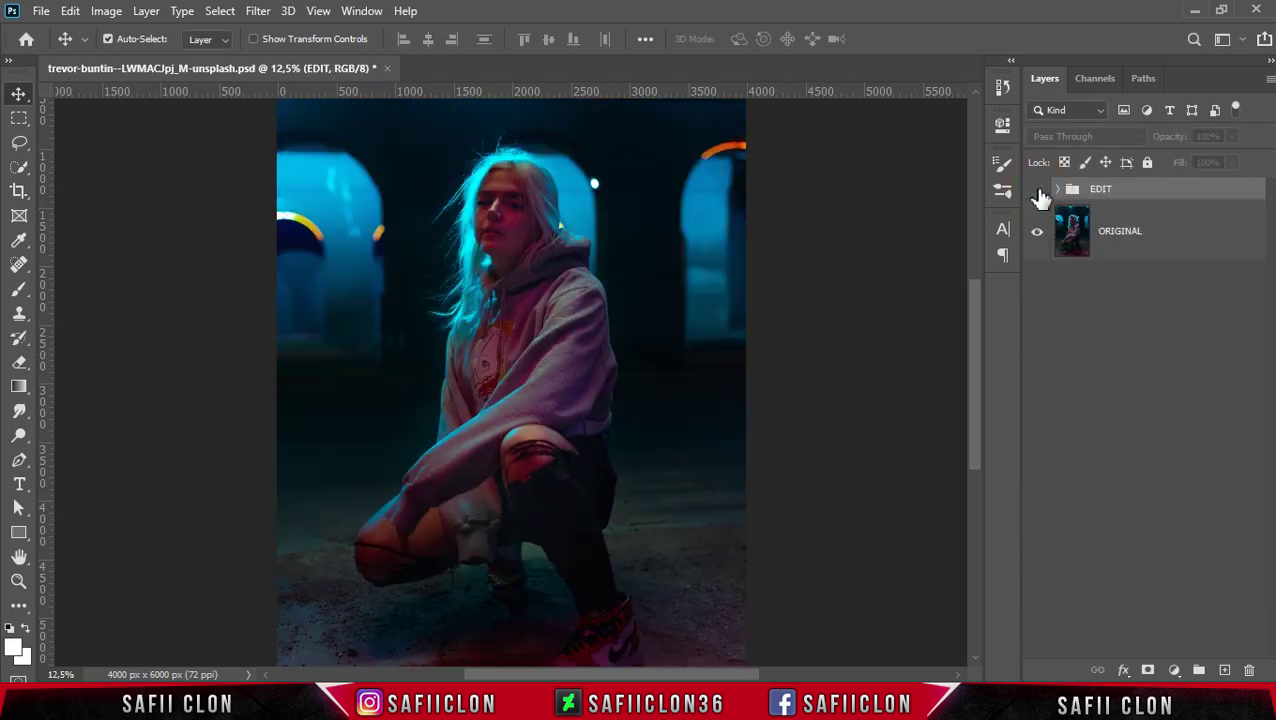
click(1037, 189)
click(1037, 189)
click(1037, 189)
key(ctrl+minus)
key(ctrl+minus)
key(ctrl+plus)
key(ctrl+plus)
key(ctrl+minus)
key(ctrl+minus)
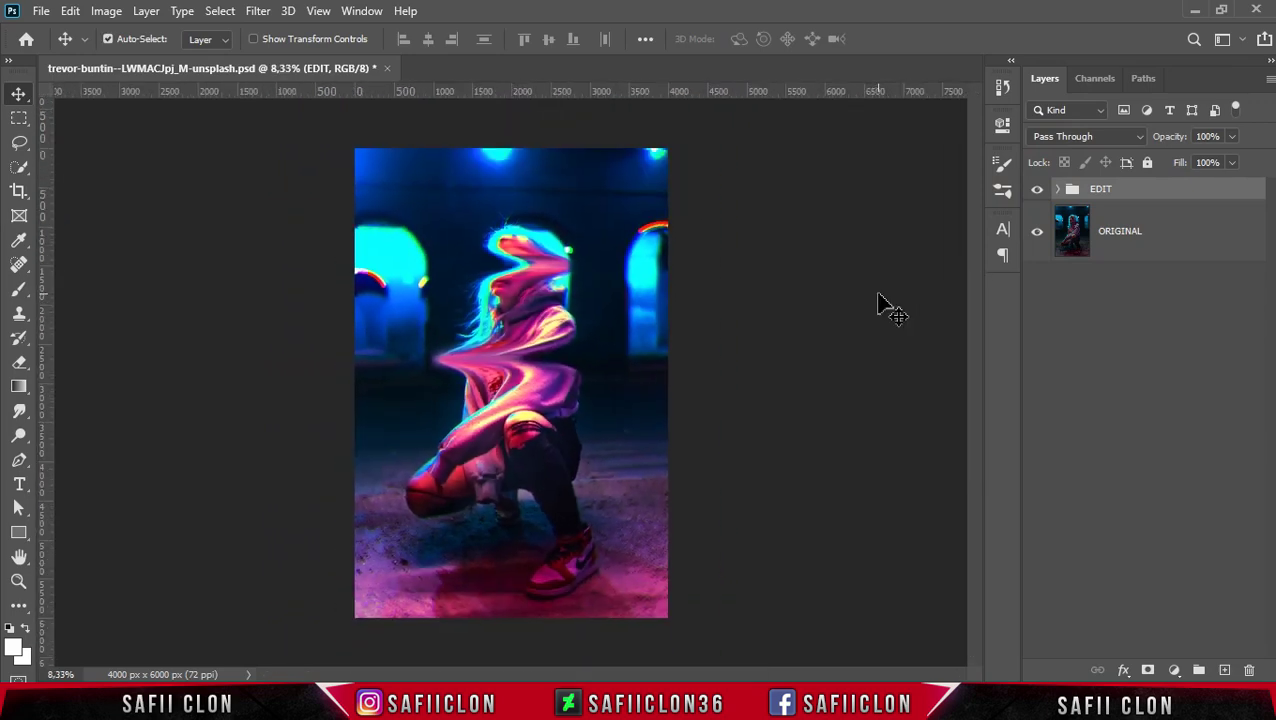
click(1037, 192)
click(1037, 192)
click(1037, 192)
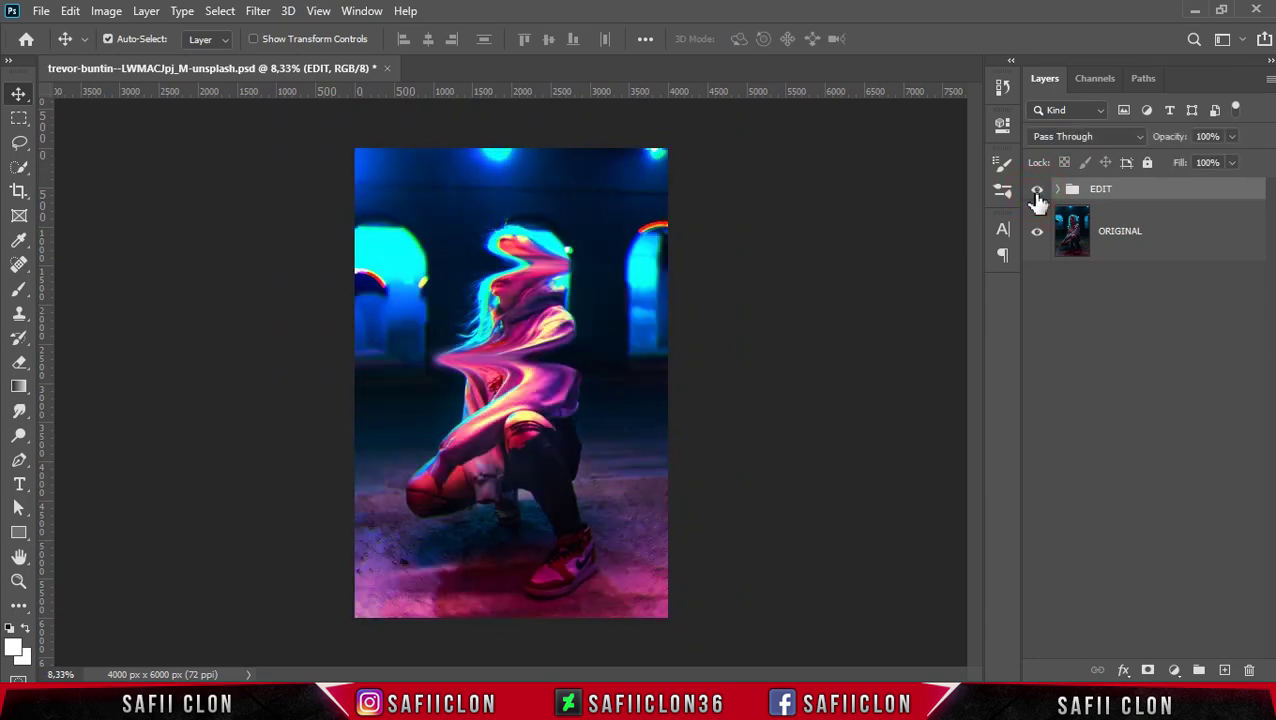